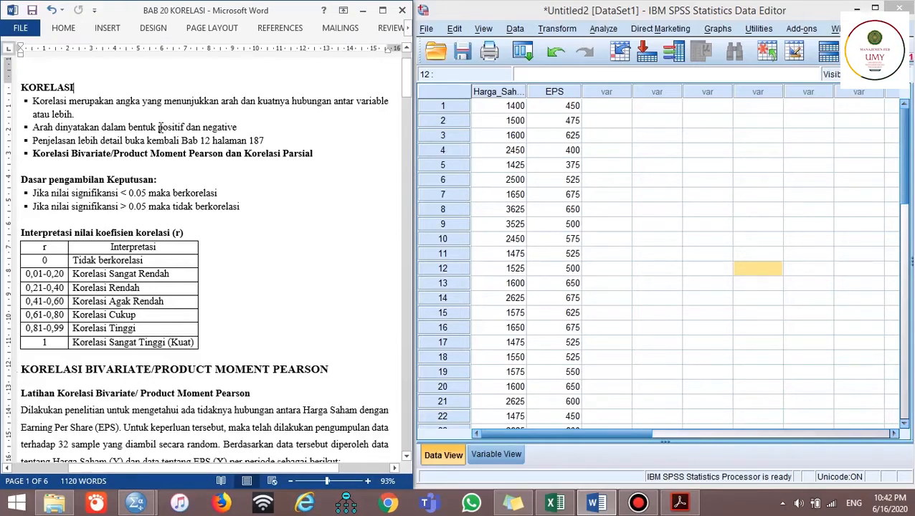
# - Examine the correlation notes in the Word document, covering direction, correlation types and the 0.05 significance decision rules
pyautogui.moveTo(159, 127); pyautogui.dragTo(237, 134)
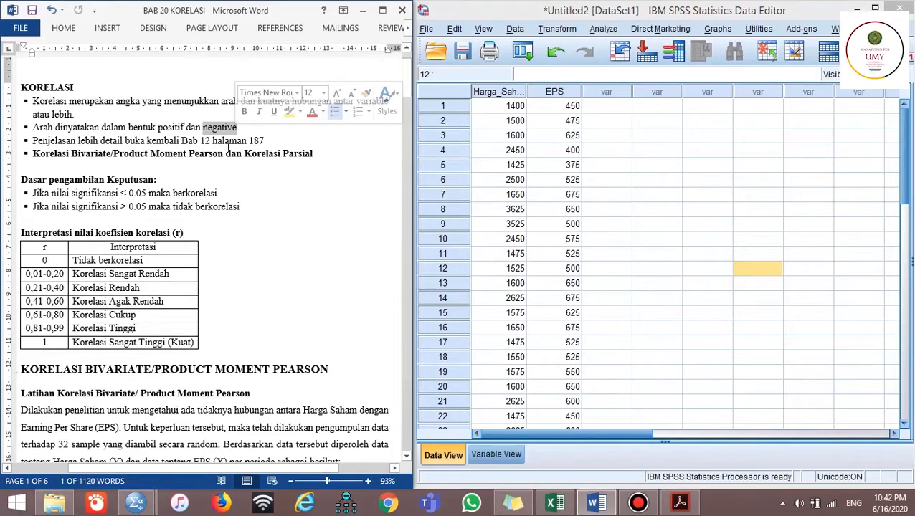
pyautogui.click(37, 140)
pyautogui.moveTo(37, 139); pyautogui.dragTo(272, 139)
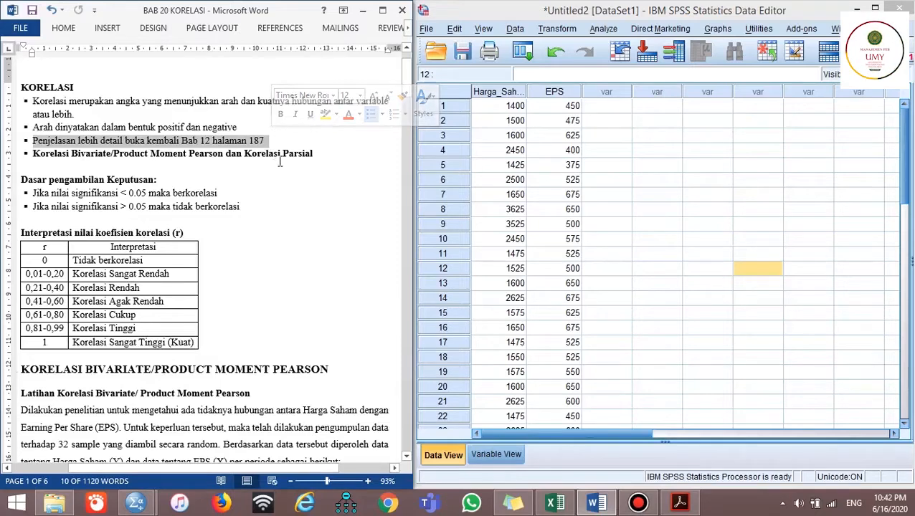
pyautogui.click(277, 155)
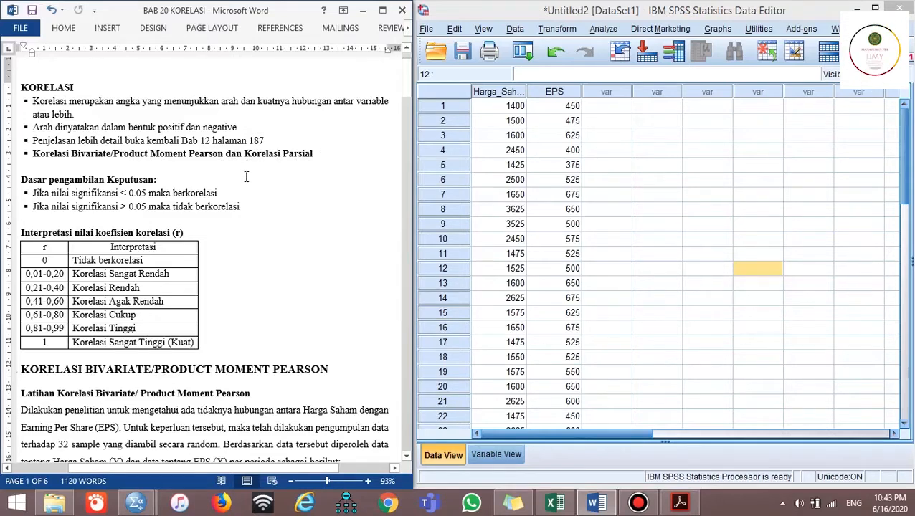
pyautogui.scroll(-2, 203, 170)
pyautogui.scroll(2, 202, 170)
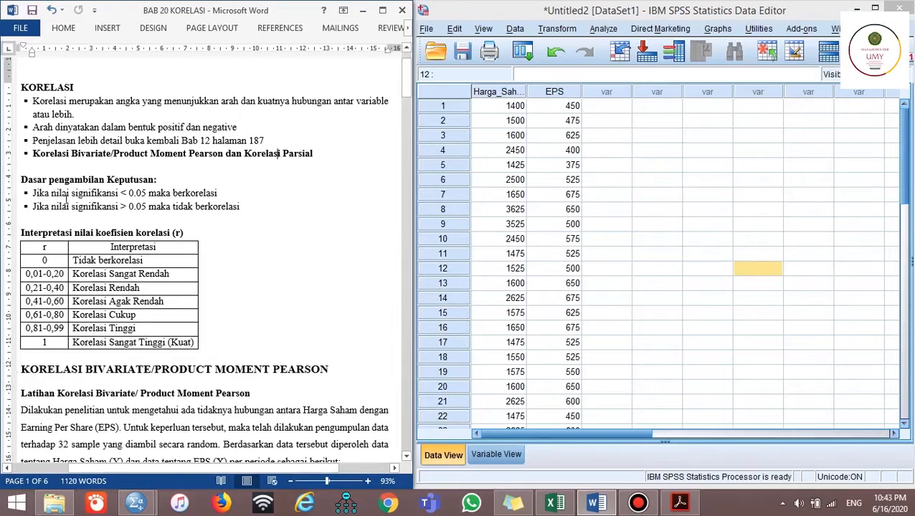
pyautogui.moveTo(115, 194); pyautogui.dragTo(150, 192)
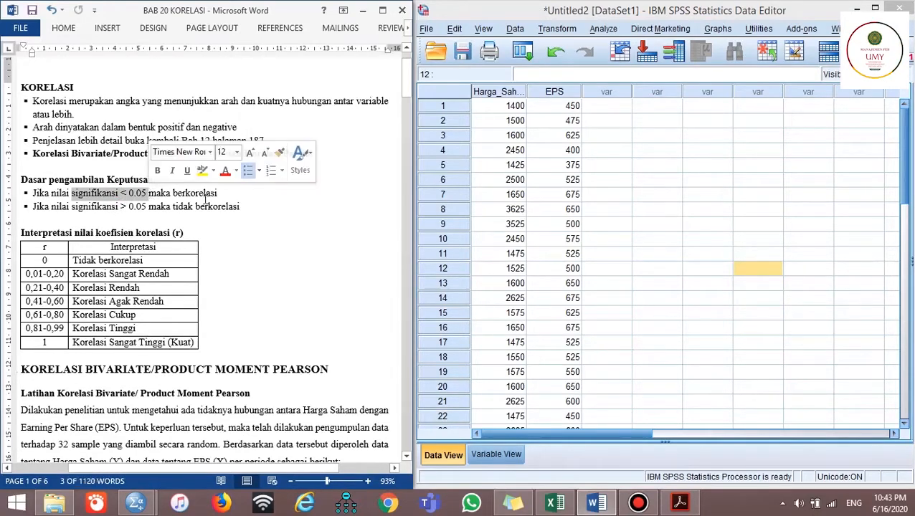
pyautogui.moveTo(218, 194); pyautogui.dragTo(169, 188)
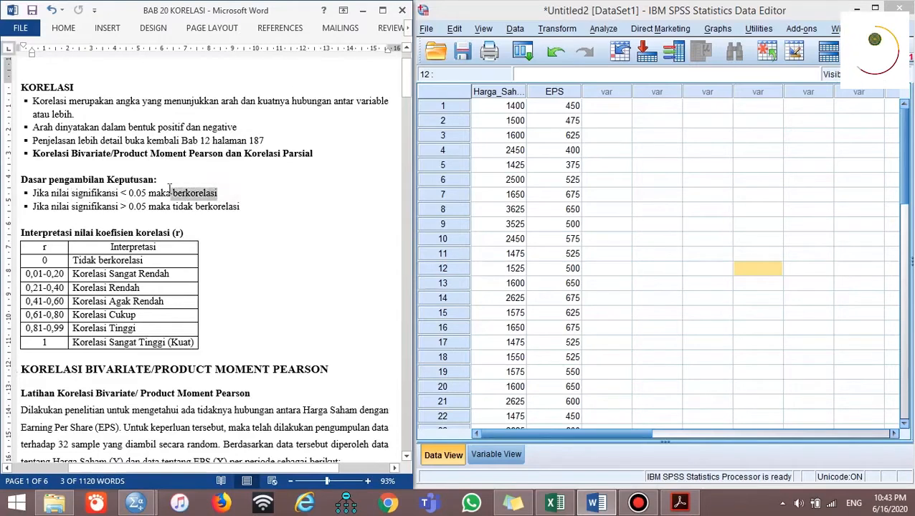
pyautogui.moveTo(30, 206); pyautogui.dragTo(240, 210)
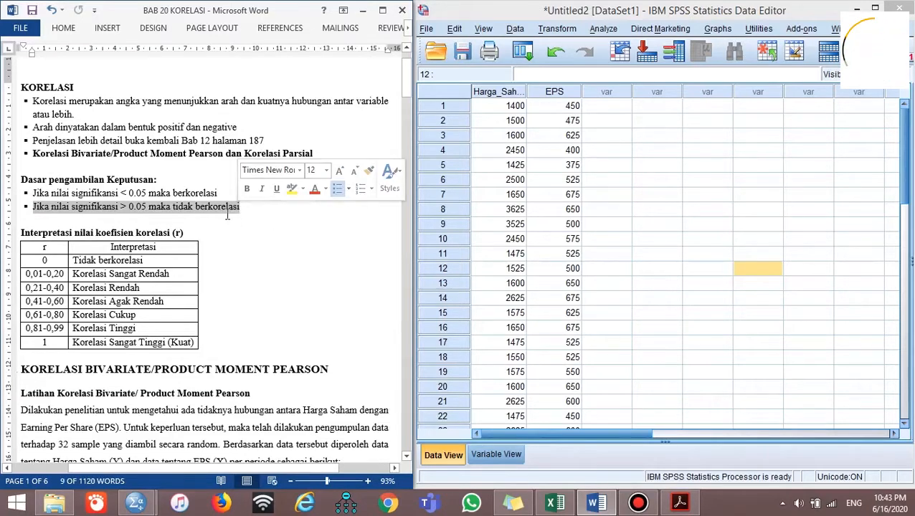
pyautogui.scroll(-2, 220, 236)
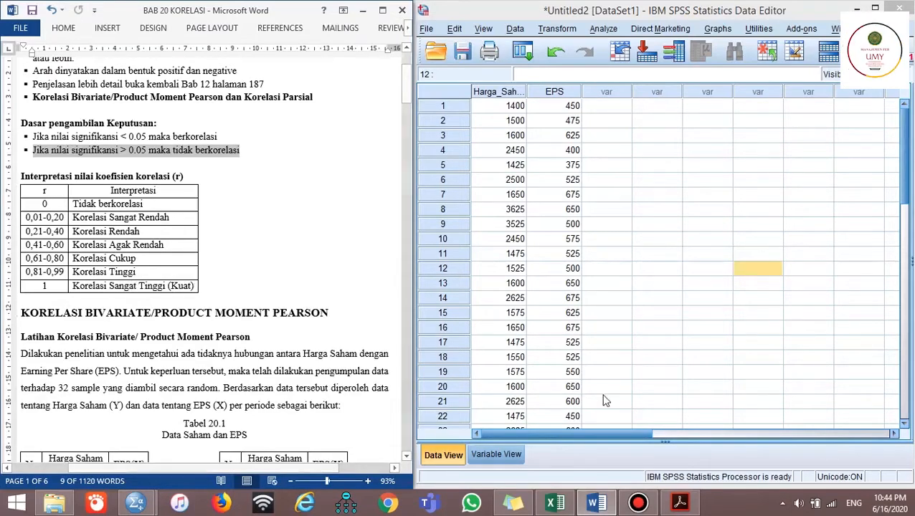
# - Show the sticky note containing the correlation rules and coefficient interpretation table, and hide it again
pyautogui.click(515, 504)
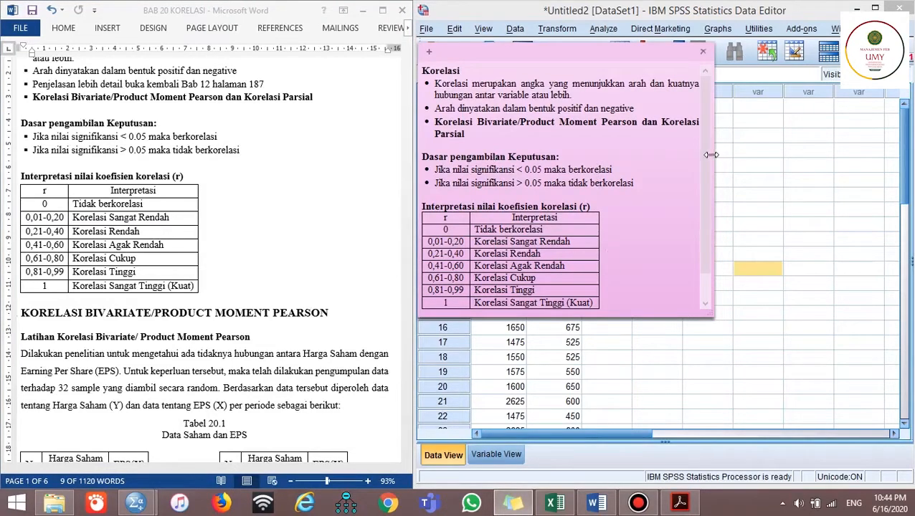
pyautogui.moveTo(706, 153)
pyautogui.mouseDown()
pyautogui.moveTo(704, 191)
pyautogui.moveTo(696, 154)
pyautogui.mouseUp()
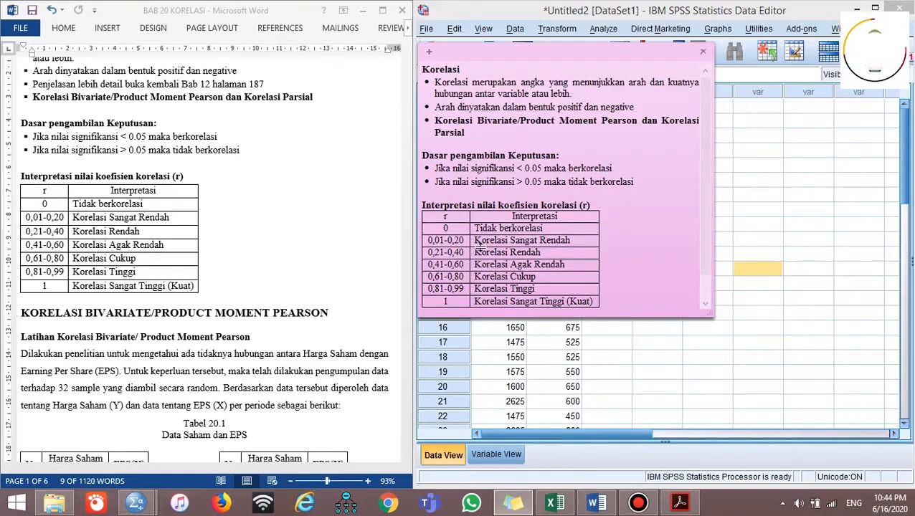
pyautogui.click(518, 504)
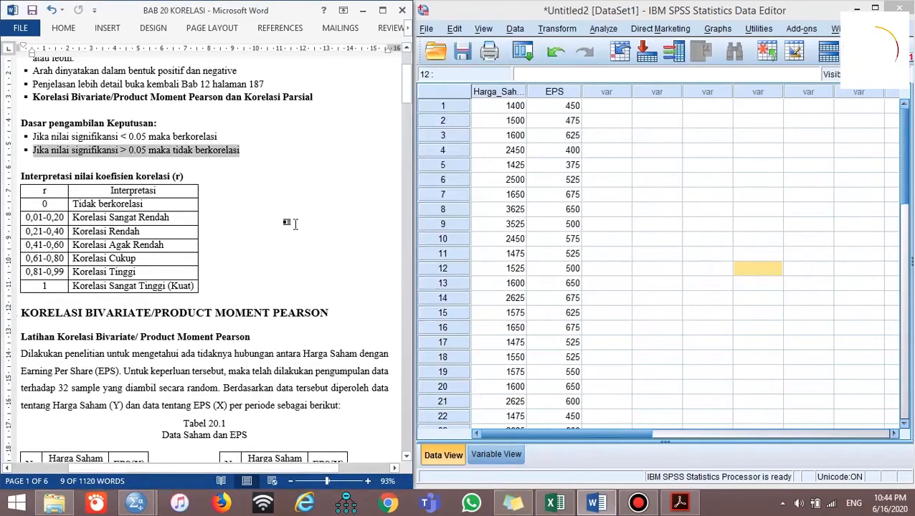
# - Examine the bivariate/Product Moment Pearson section and its exercise on the relation between Harga Saham and EPS
pyautogui.scroll(-3, 290, 224)
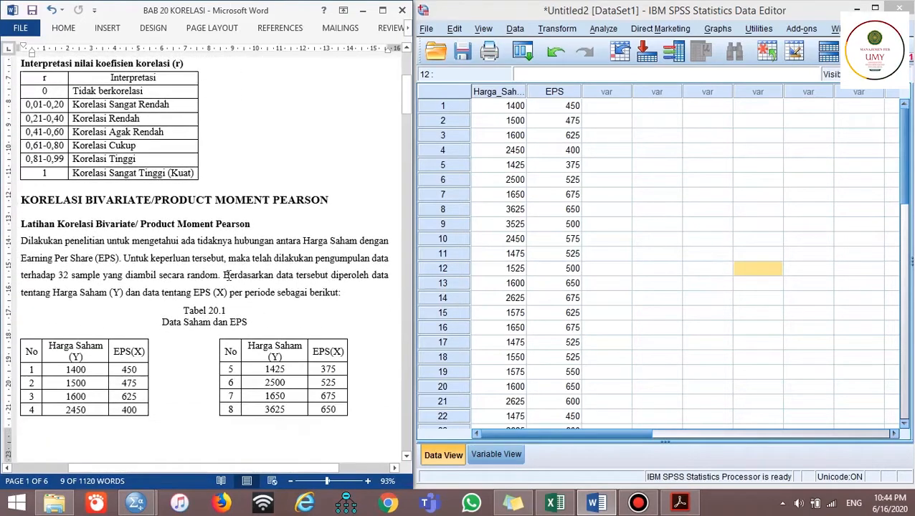
pyautogui.scroll(-3, 222, 271)
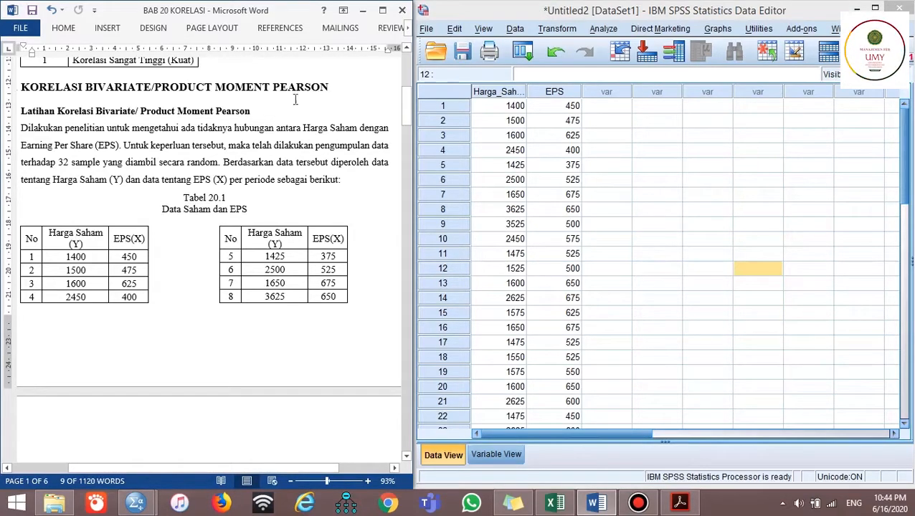
pyautogui.click(59, 108)
pyautogui.moveTo(59, 109); pyautogui.dragTo(136, 111)
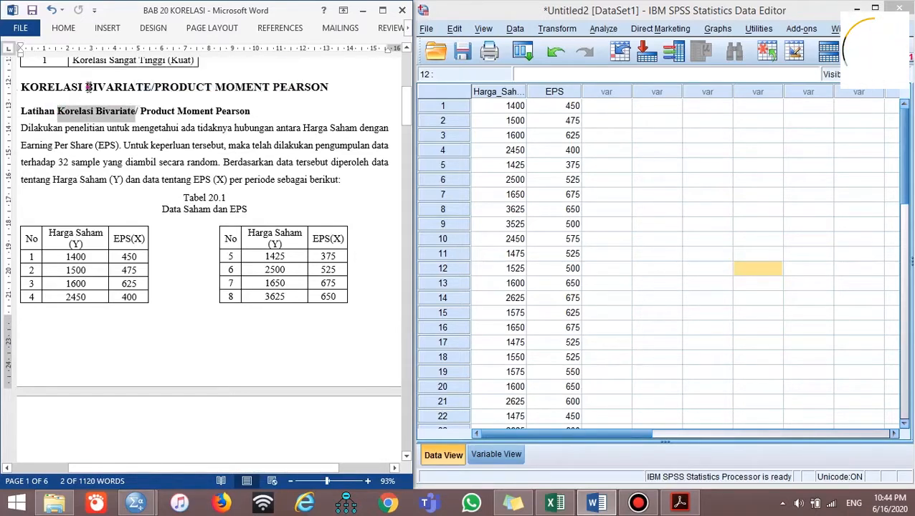
pyautogui.moveTo(85, 87); pyautogui.dragTo(165, 88)
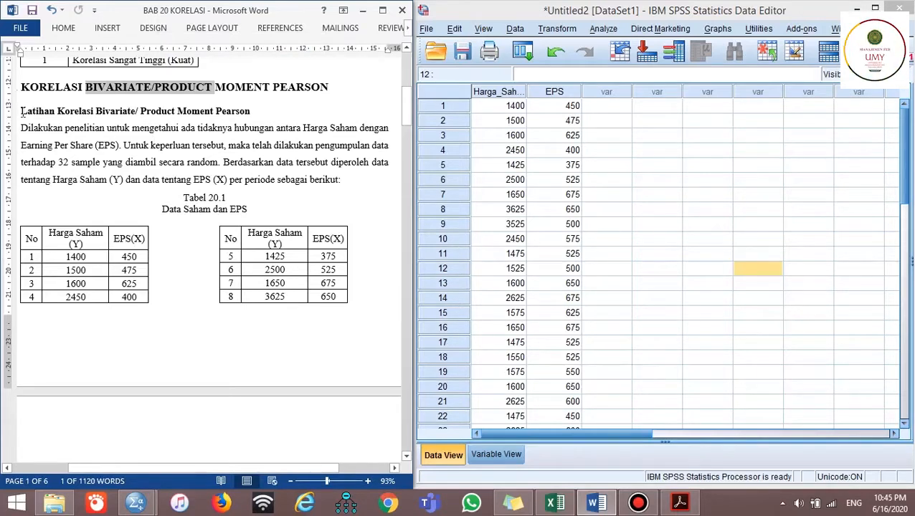
pyautogui.moveTo(22, 111); pyautogui.dragTo(208, 106)
pyautogui.click(257, 106)
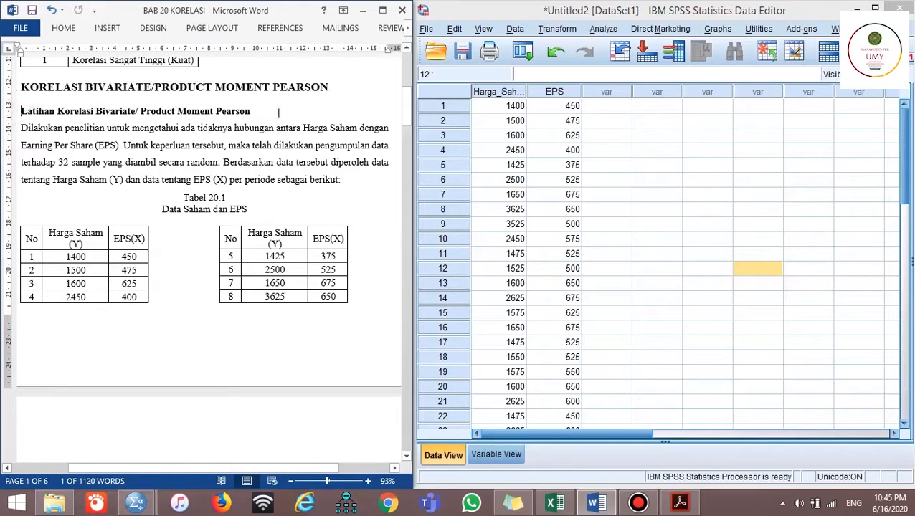
pyautogui.moveTo(278, 112); pyautogui.dragTo(272, 116)
pyautogui.click(259, 111)
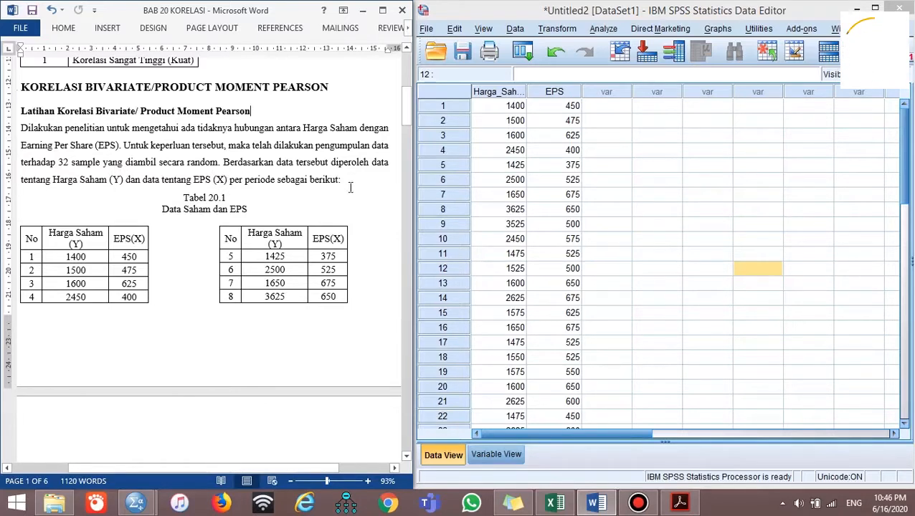
# - Examine the share price and EPS data of Tabel 20.1 and the Ho and Ha hypotheses below it
pyautogui.click(251, 219)
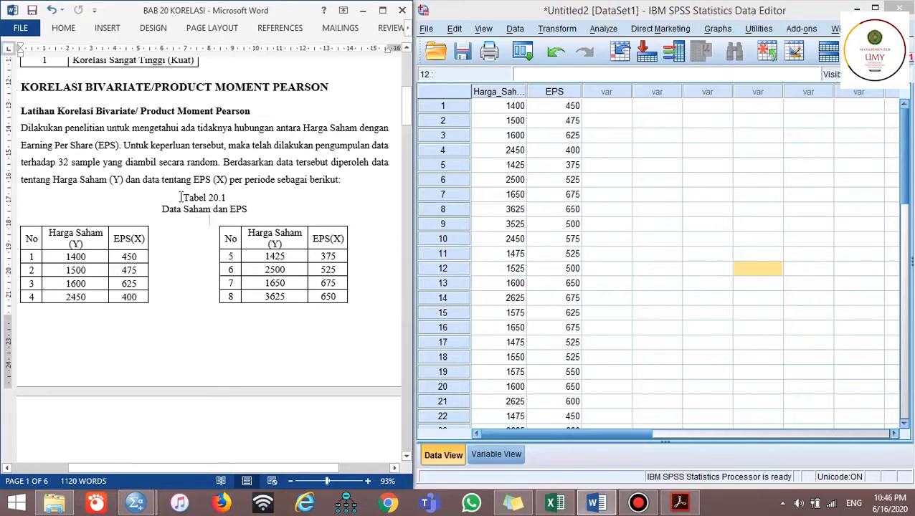
pyautogui.scroll(-1, 180, 197)
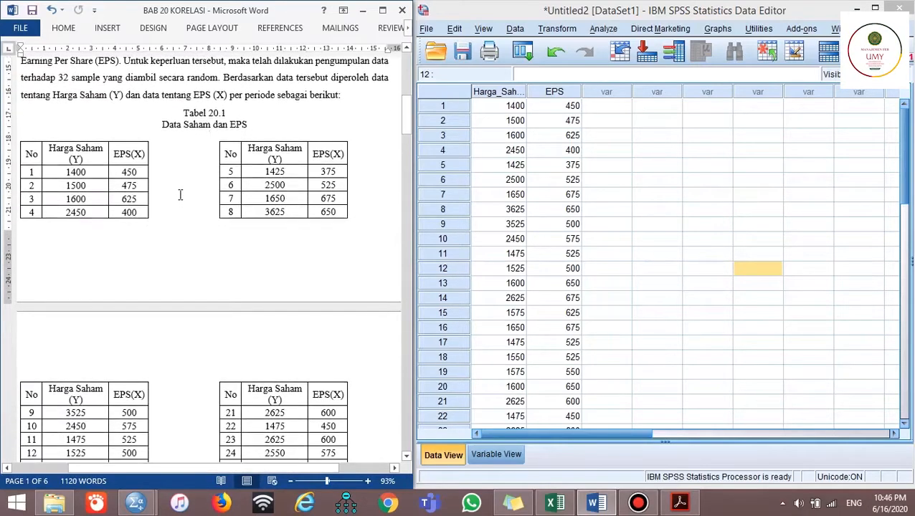
pyautogui.scroll(-5, 180, 190)
pyautogui.scroll(-3, 180, 189)
pyautogui.scroll(-1, 180, 188)
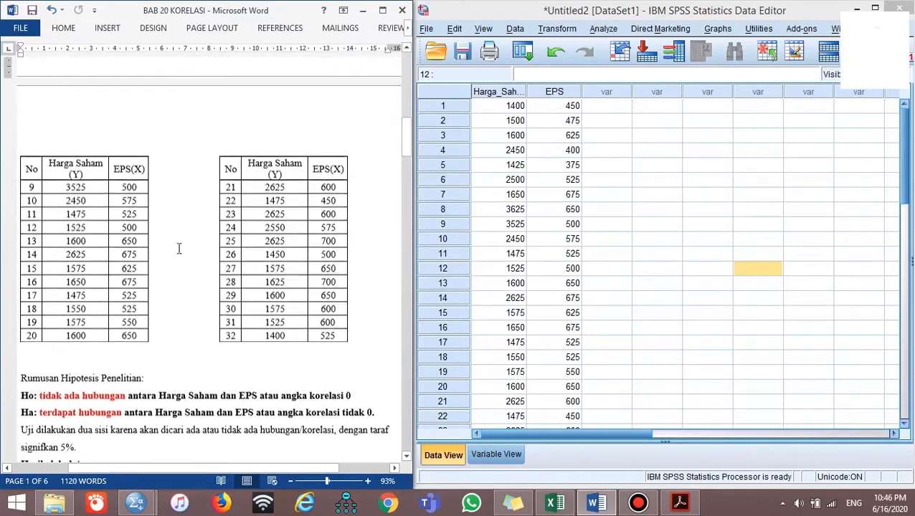
pyautogui.scroll(-1, 248, 301)
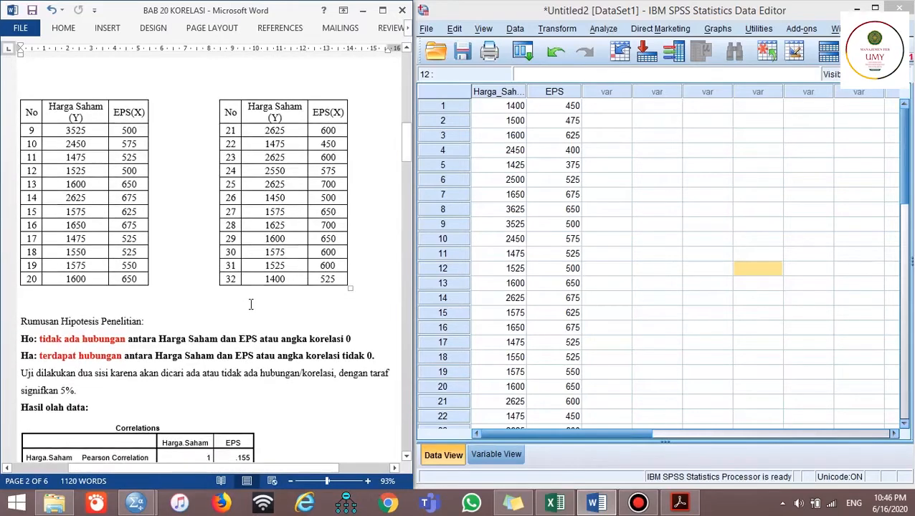
pyautogui.scroll(1, 248, 301)
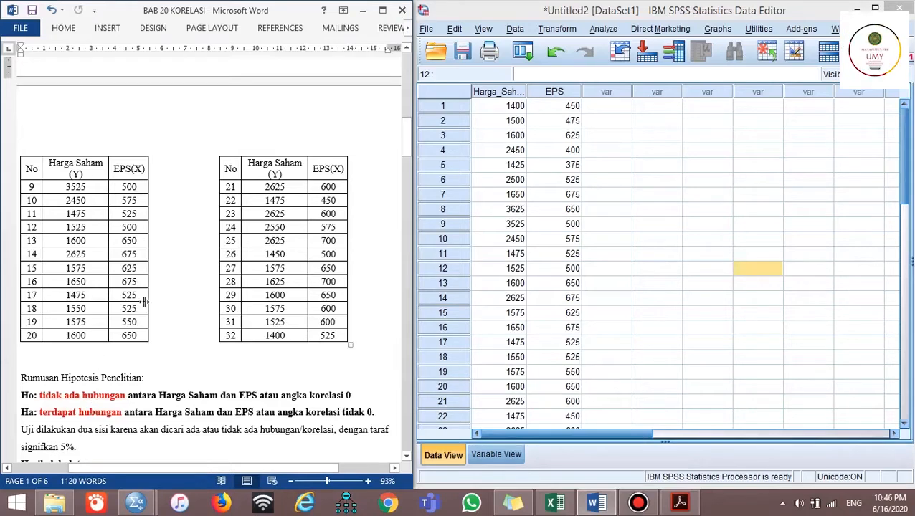
# - Switch to SPSS and check the names and decimals of the Harga_Saham and EPS variable definitions
pyautogui.click(767, 297)
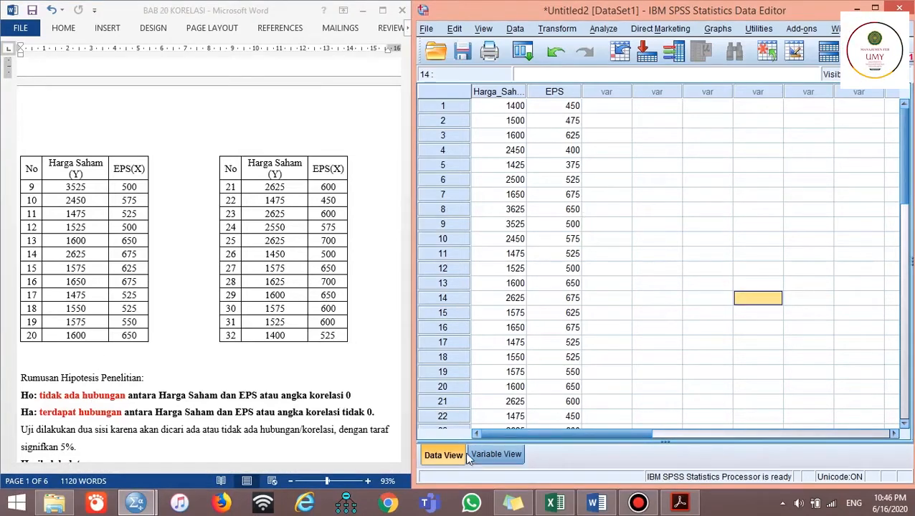
pyautogui.click(496, 457)
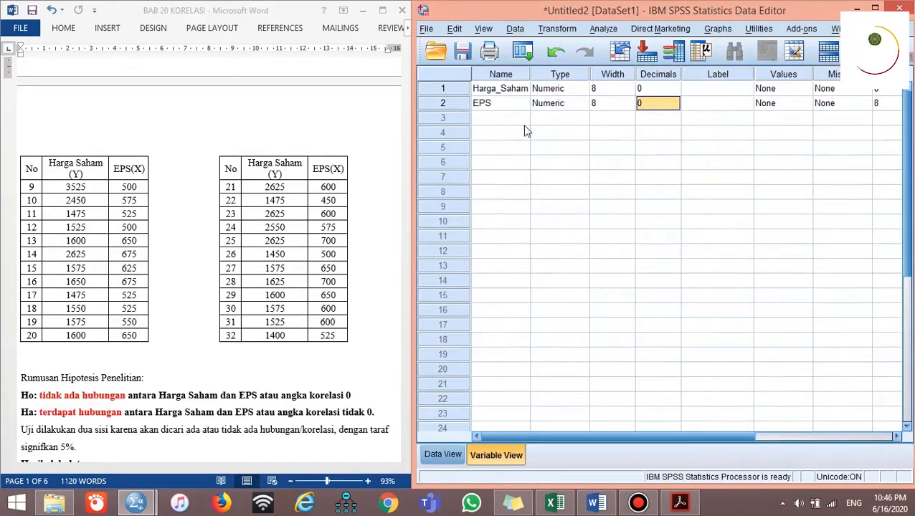
pyautogui.click(500, 93)
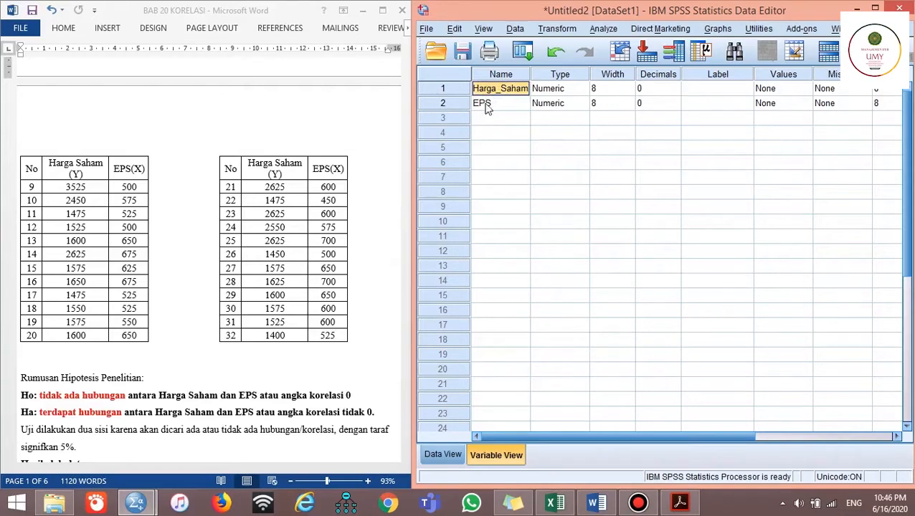
pyautogui.click(498, 107)
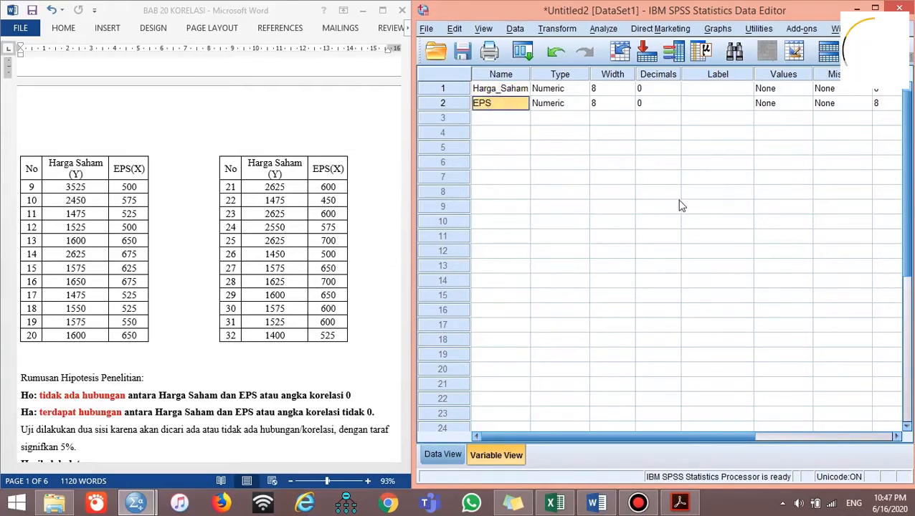
pyautogui.click(663, 89)
pyautogui.click(663, 118)
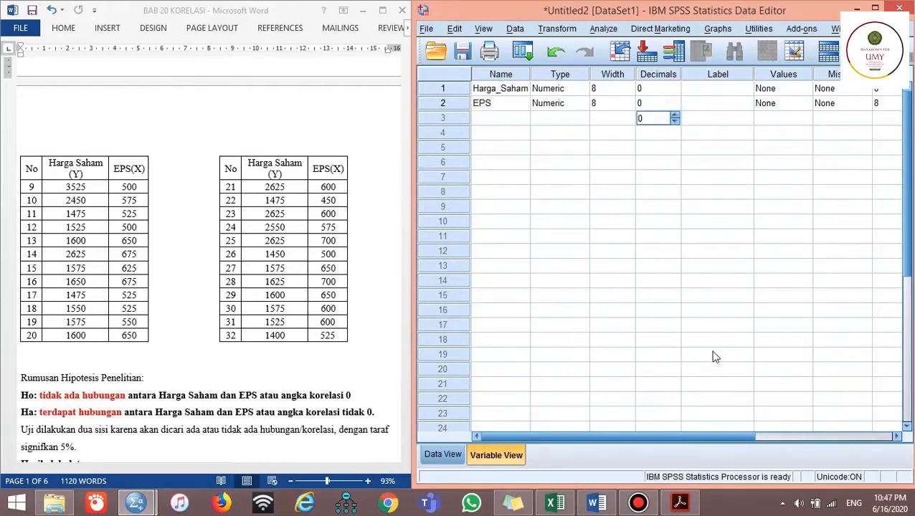
# - Set the measurement level of the Harga_Saham variable to Scale
pyautogui.moveTo(729, 437); pyautogui.dragTo(853, 436)
pyautogui.click(833, 90)
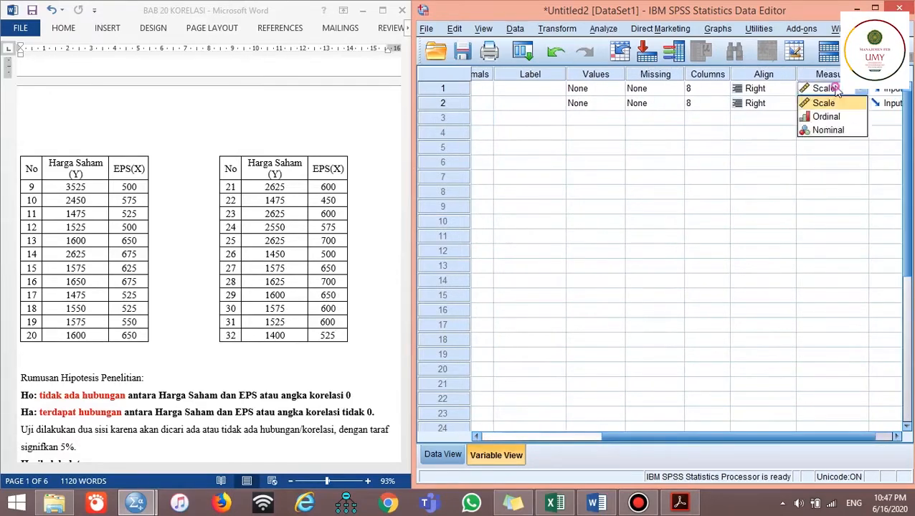
pyautogui.click(835, 103)
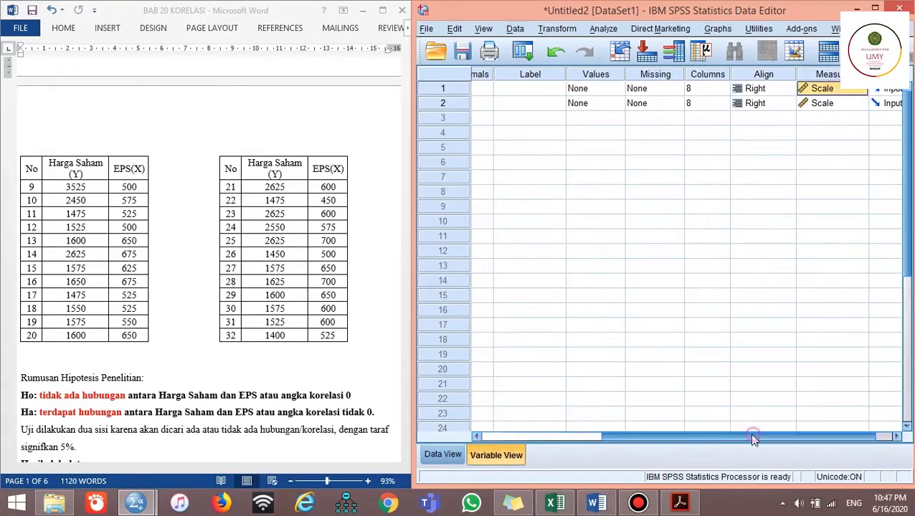
pyautogui.moveTo(752, 435); pyautogui.dragTo(471, 436)
# - Compare the Harga_Saham and EPS values in the SPSS data sheet with Tabel 20.1 in the Word document
pyautogui.click(443, 454)
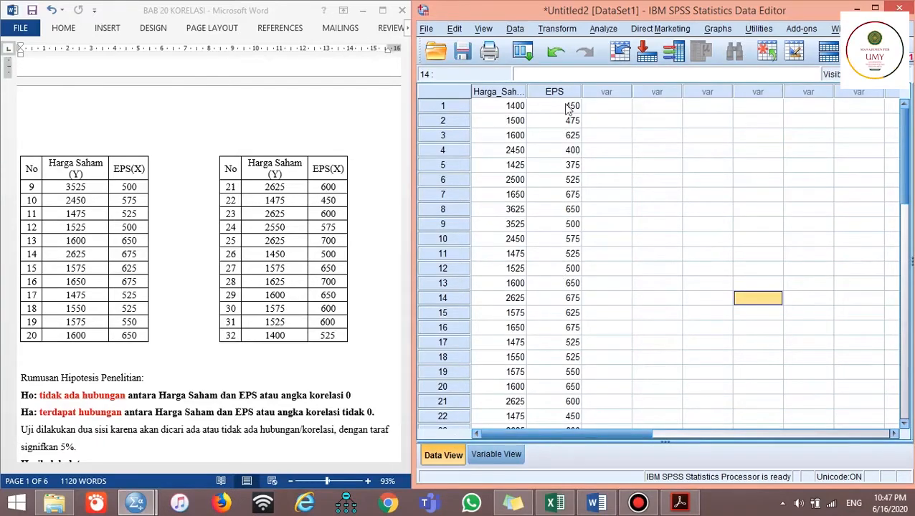
pyautogui.scroll(-5, 549, 233)
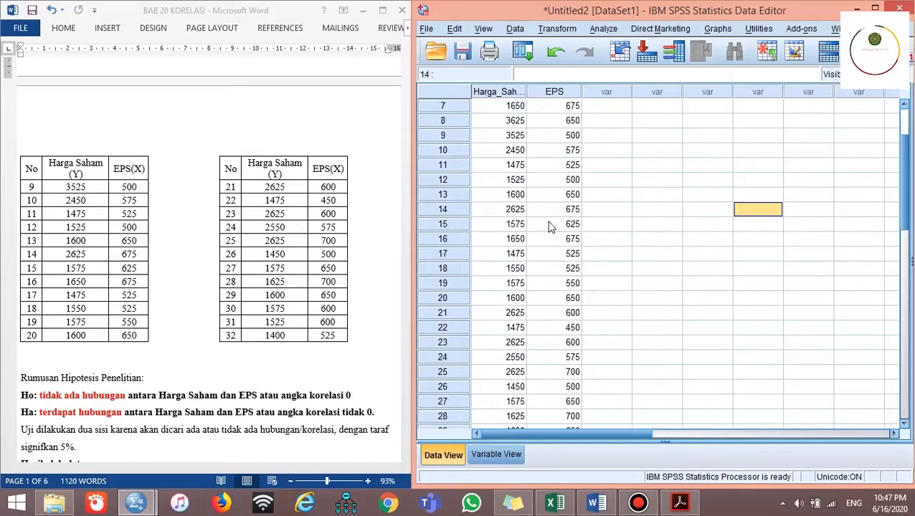
pyautogui.scroll(3, 549, 233)
pyautogui.scroll(1, 549, 233)
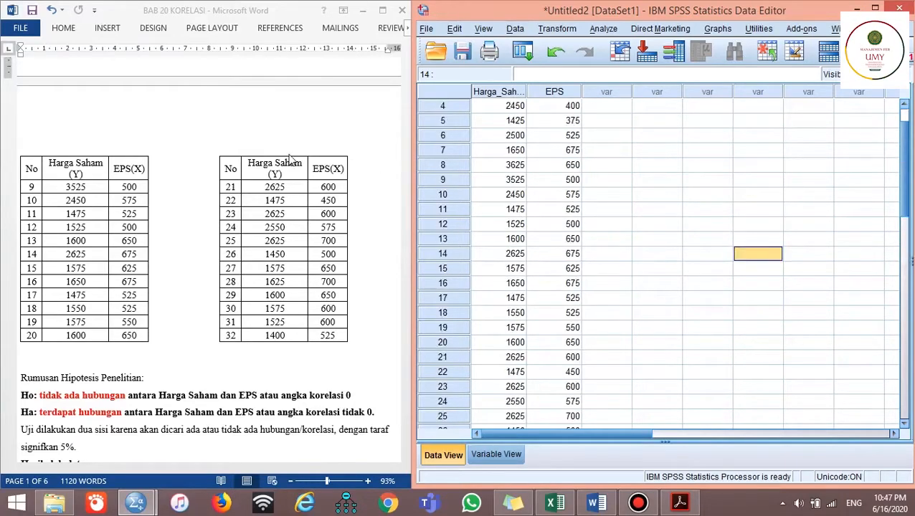
pyautogui.click(382, 196)
pyautogui.scroll(3, 387, 197)
pyautogui.scroll(3, 386, 197)
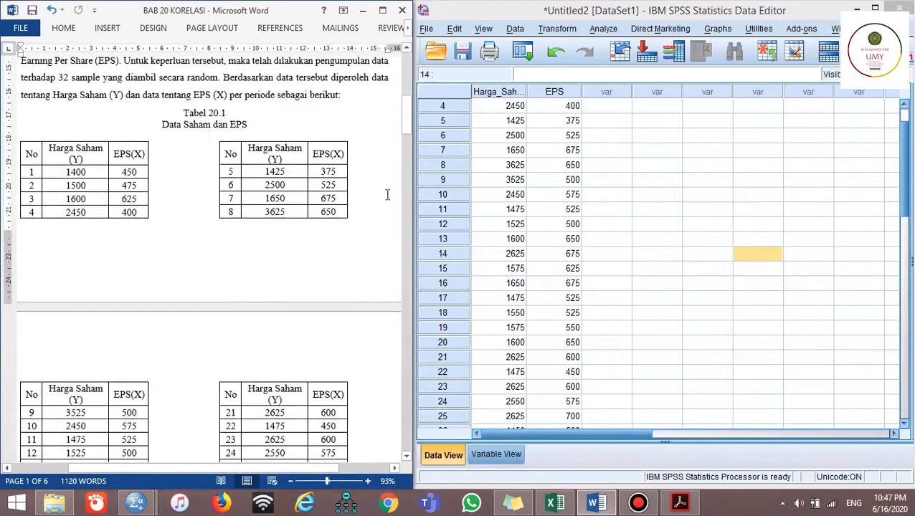
pyautogui.scroll(-5, 382, 196)
pyautogui.click(656, 297)
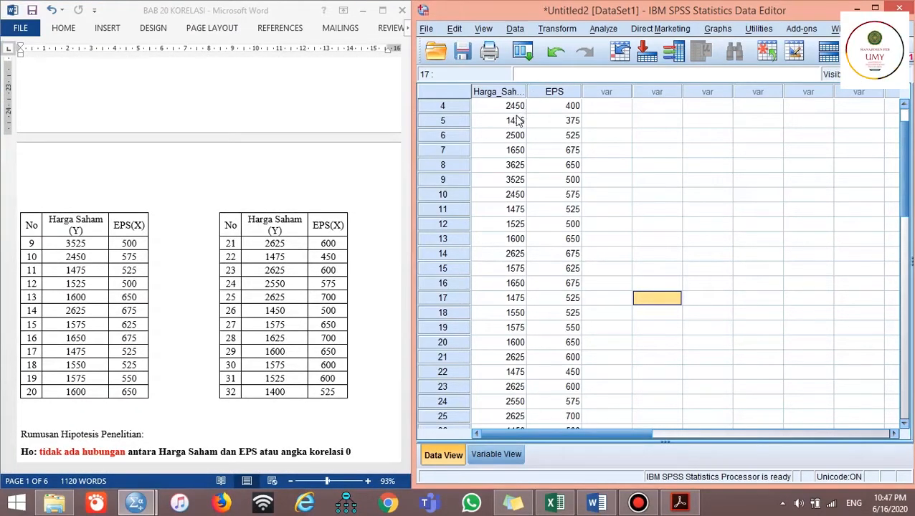
pyautogui.scroll(1, 516, 122)
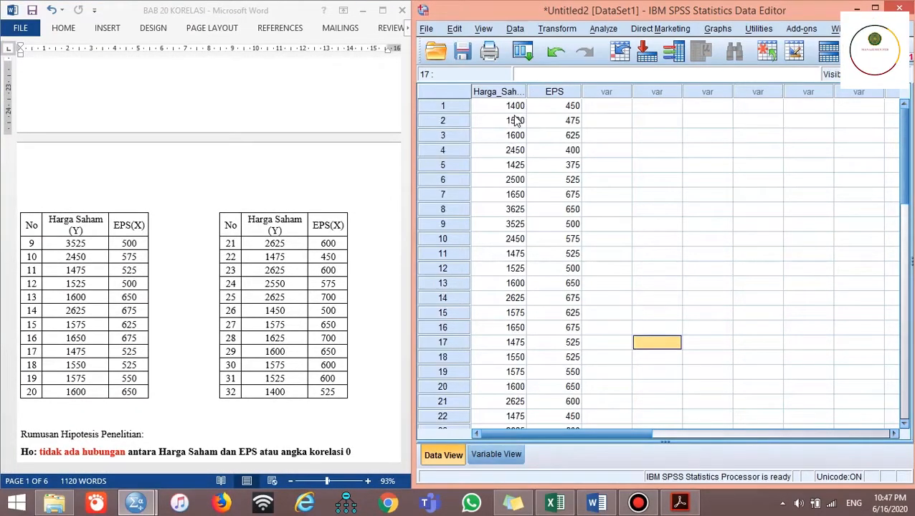
# - Save the dataset as PEARSON in SPSS Statistics (*.sav) format in the KORELASI folder, and minimize the output window
pyautogui.scroll(-4, 516, 122)
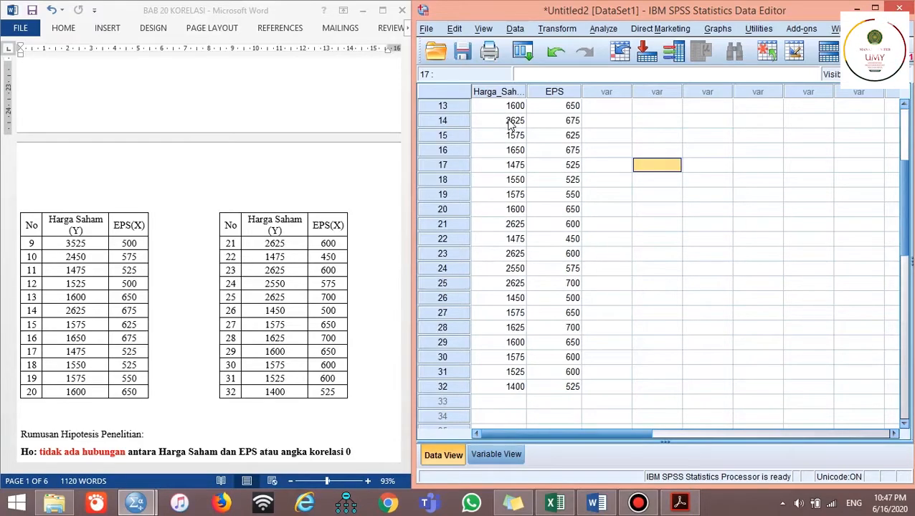
pyautogui.scroll(4, 516, 143)
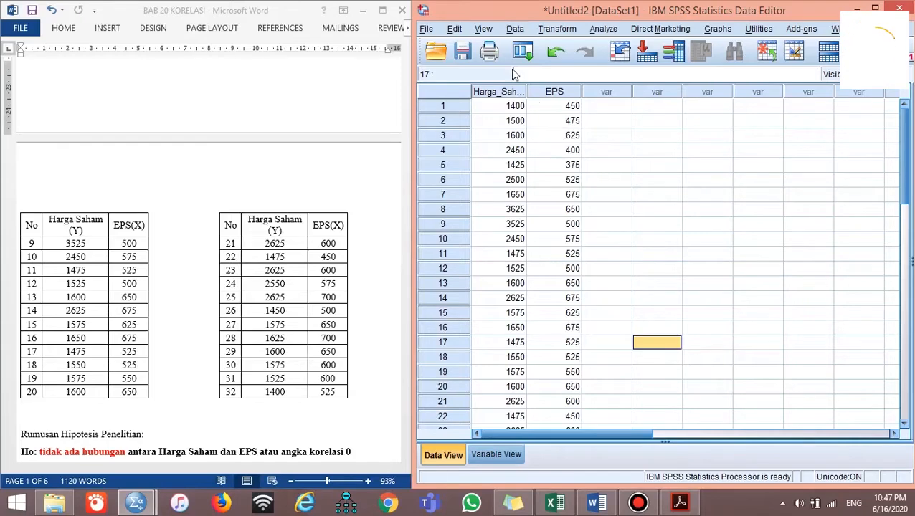
pyautogui.click(428, 30)
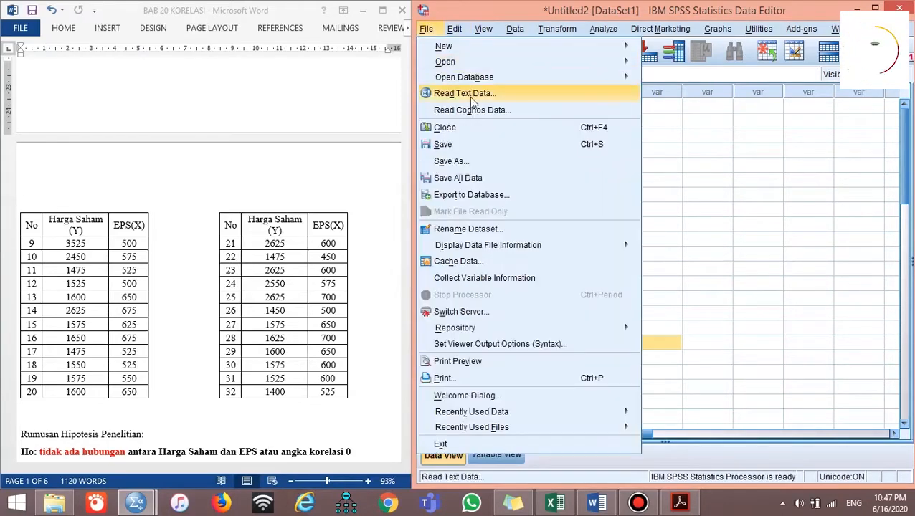
pyautogui.click(479, 144)
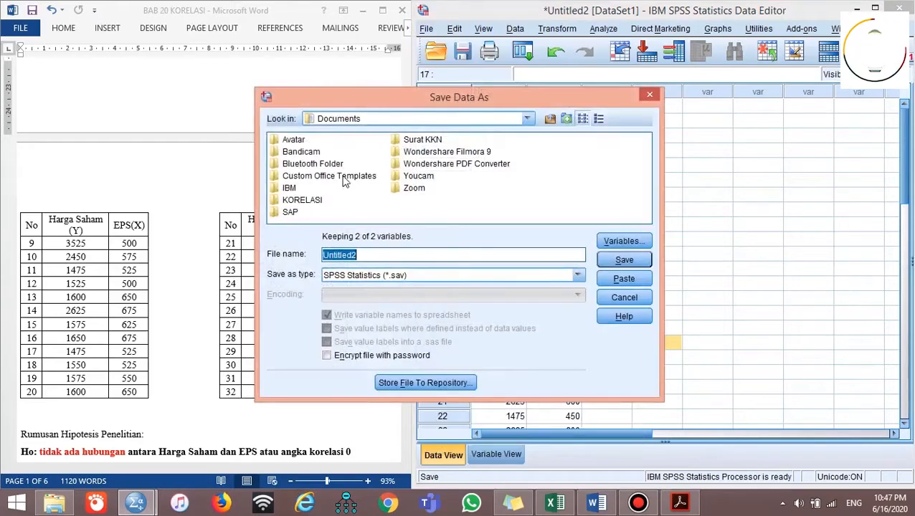
pyautogui.doubleClick(317, 202)
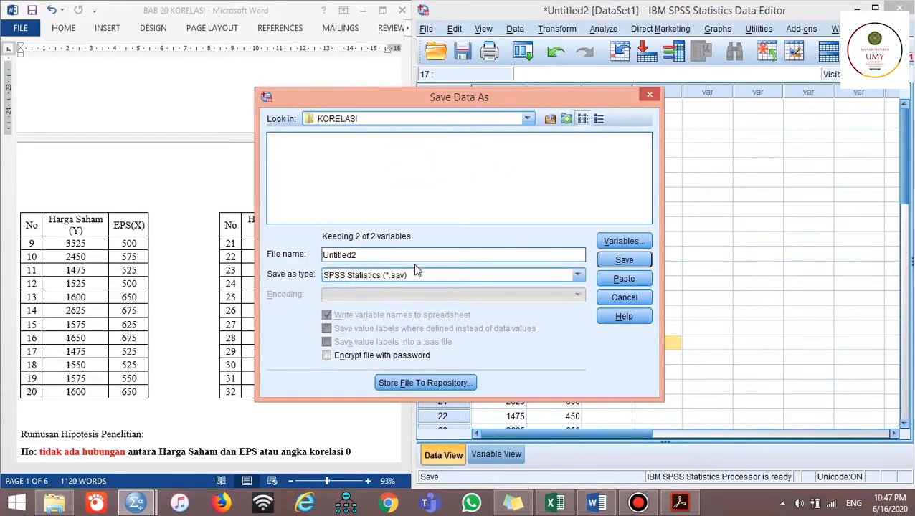
pyautogui.doubleClick(391, 254)
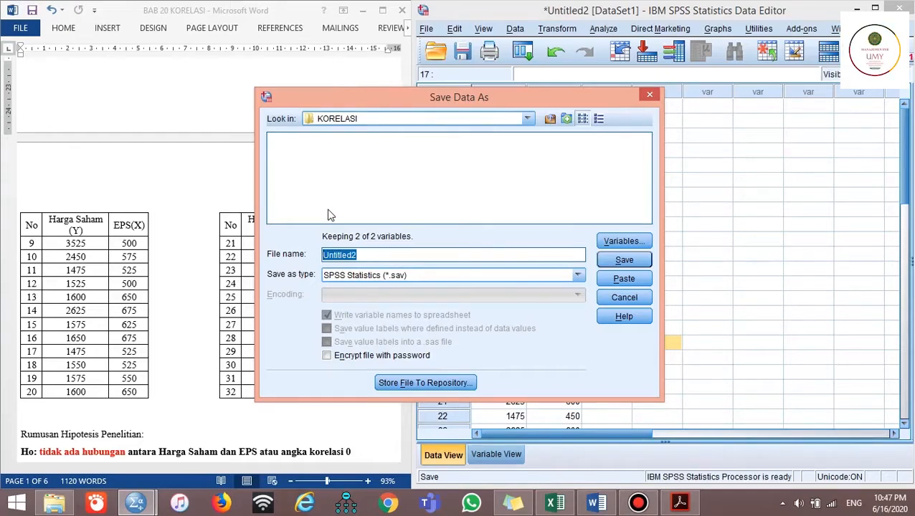
pyautogui.write('PEARSON')
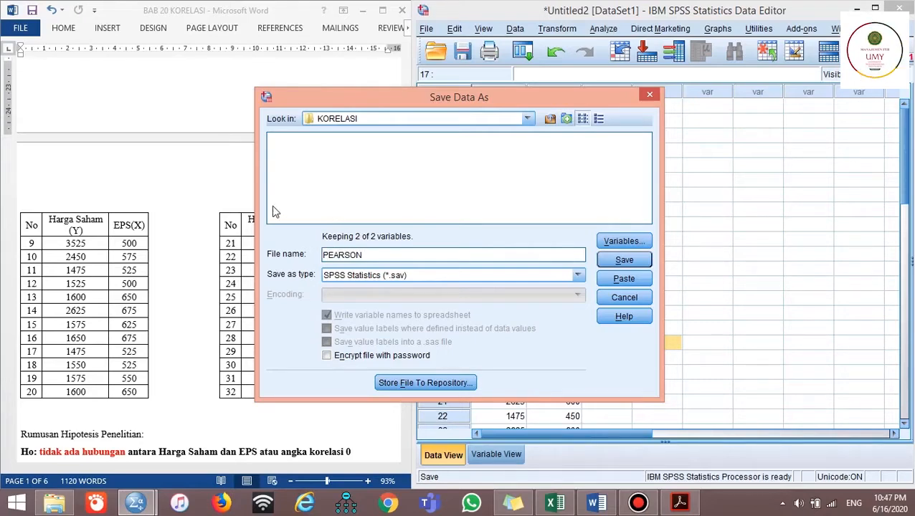
pyautogui.click(616, 264)
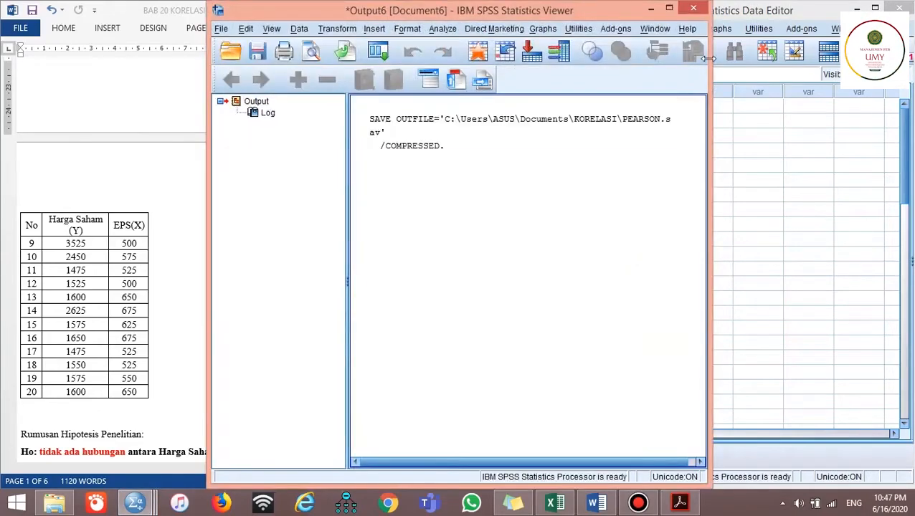
pyautogui.click(652, 10)
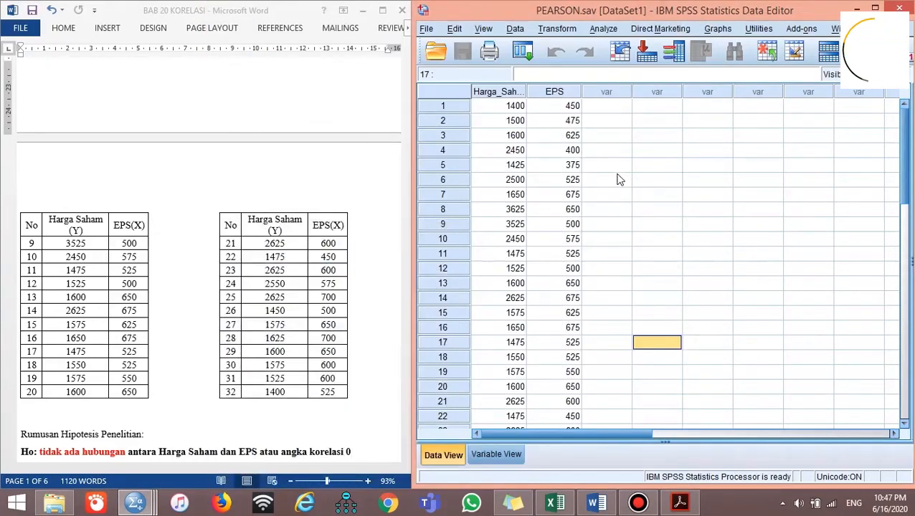
# - Start a bivariate correlation analysis and add Harga_Saham and EPS as its variables
pyautogui.click(611, 29)
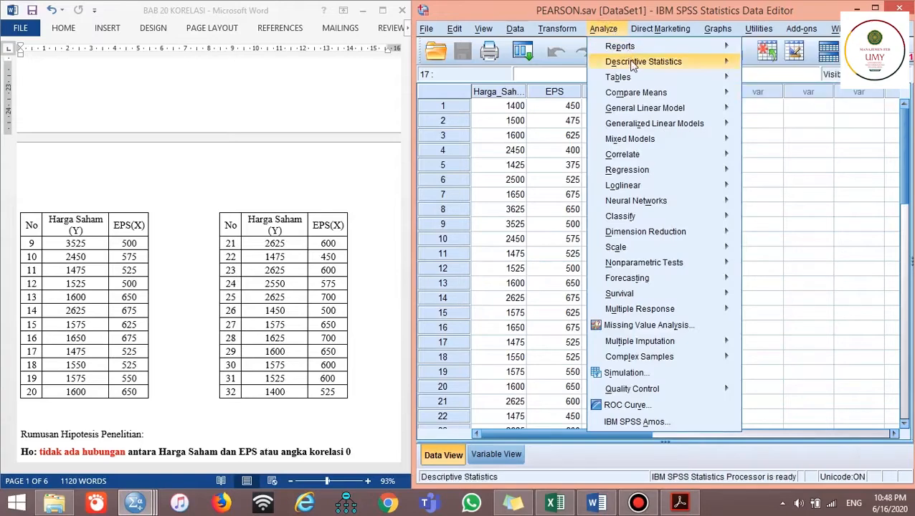
pyautogui.moveTo(647, 158)
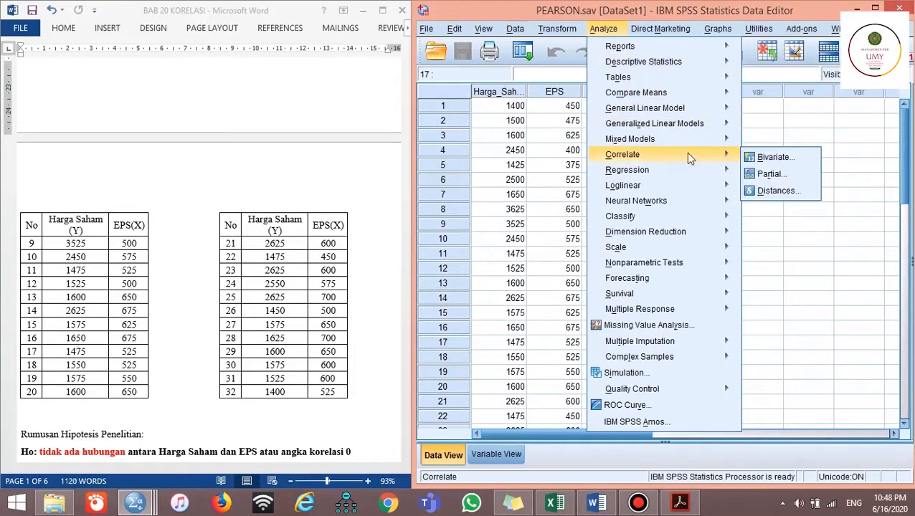
pyautogui.click(776, 158)
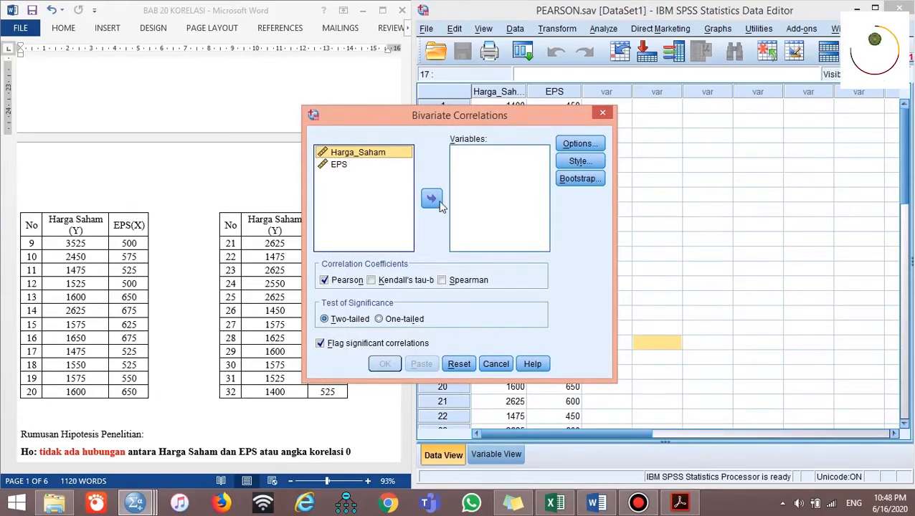
pyautogui.click(432, 198)
pyautogui.click(368, 152)
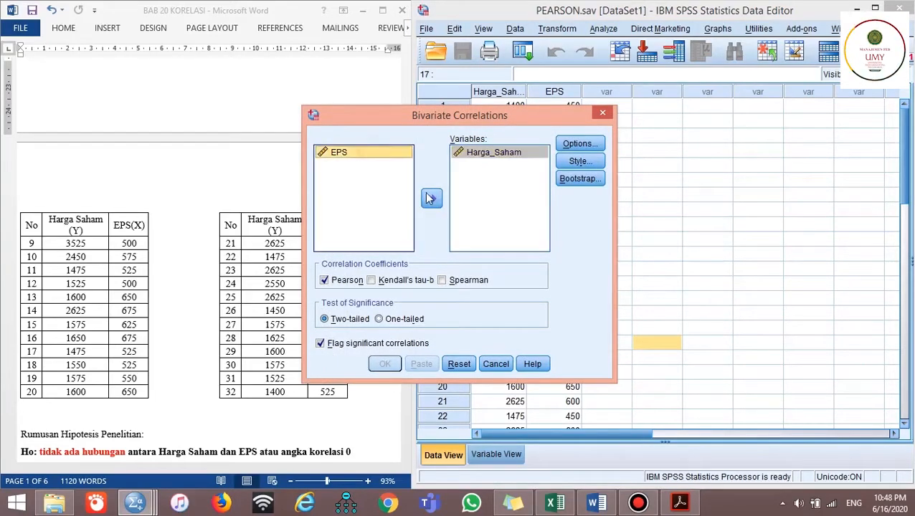
pyautogui.click(432, 200)
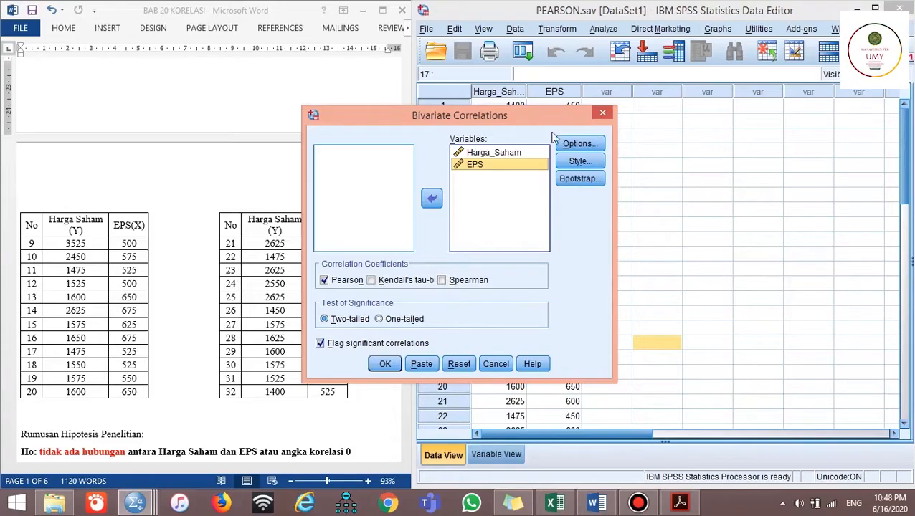
# - Accept the option to exclude cases pairwise and run the two-tailed Pearson correlation with significant correlations flagged
pyautogui.click(579, 145)
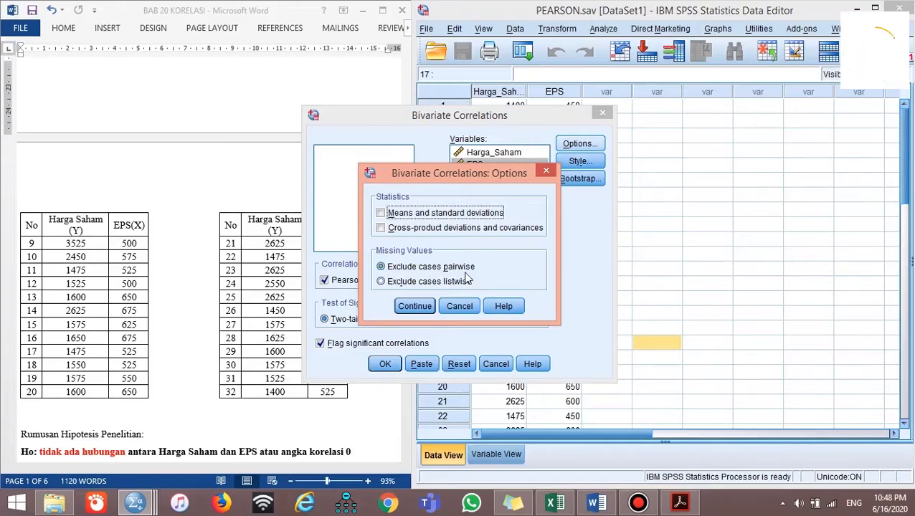
pyautogui.click(416, 305)
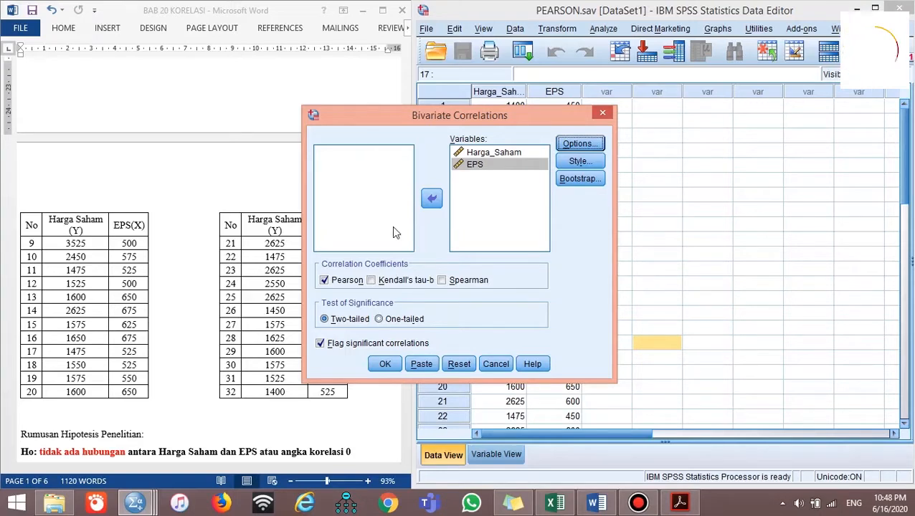
pyautogui.click(387, 364)
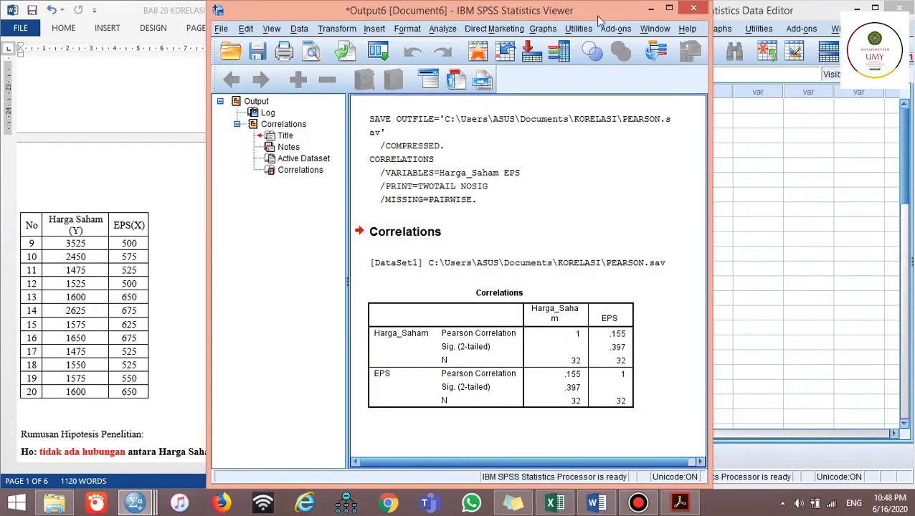
# - Arrange the SPSS output viewer beside the Word document and widen it up to the document's edge
pyautogui.press('super+Right')
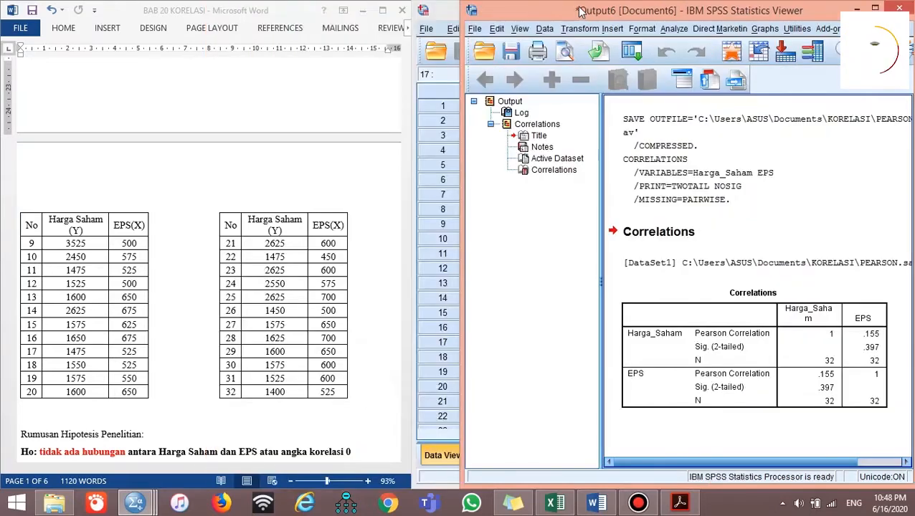
pyautogui.moveTo(460, 123); pyautogui.dragTo(419, 122)
pyautogui.click(731, 136)
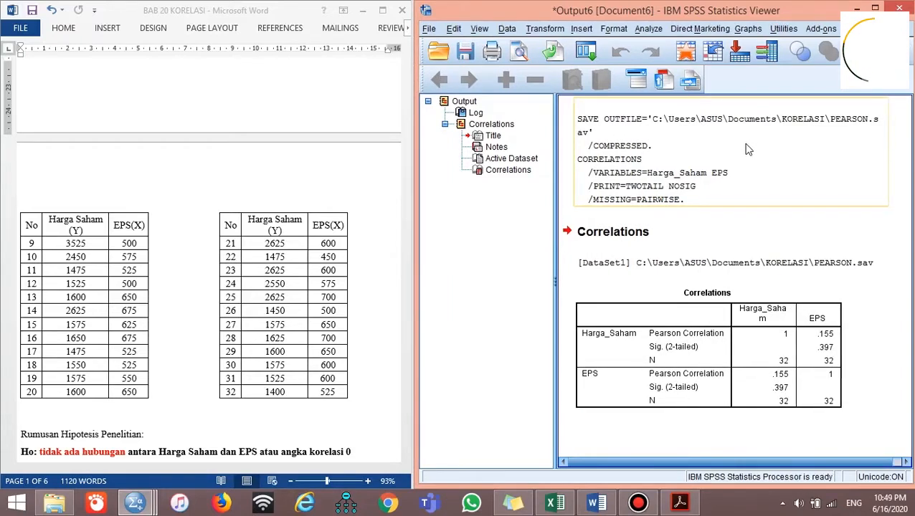
pyautogui.click(720, 294)
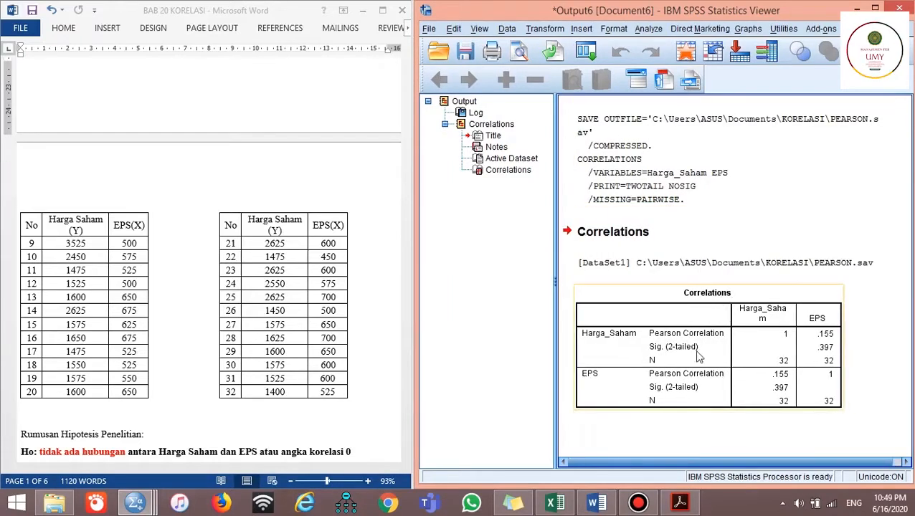
# - Compare the SPSS Correlations table with the Hasil olah data table and the Keputusan paragraph in the Word document
pyautogui.click(256, 279)
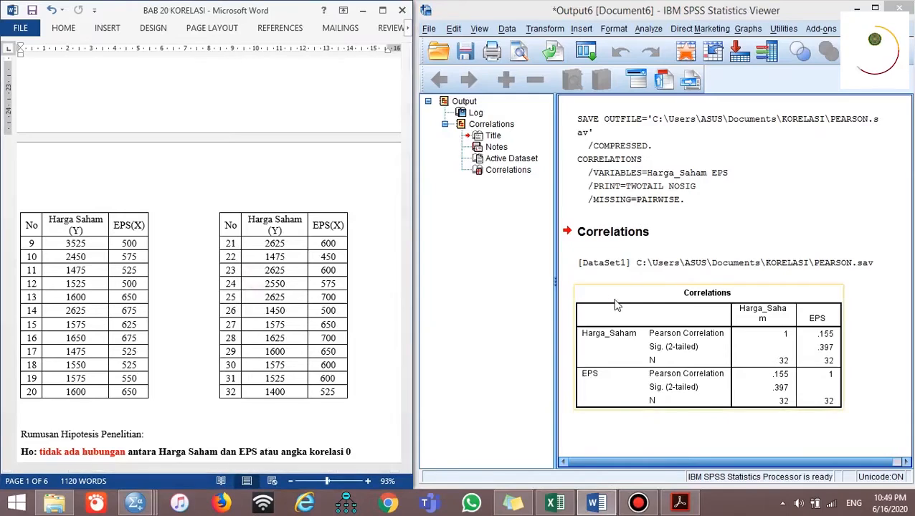
pyautogui.scroll(2, 310, 272)
pyautogui.scroll(-4, 319, 266)
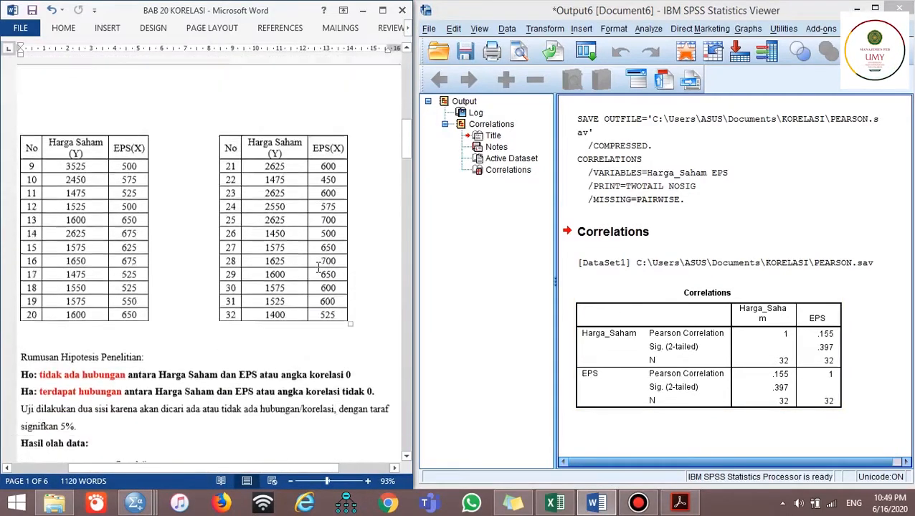
pyautogui.scroll(-7, 319, 267)
pyautogui.click(661, 300)
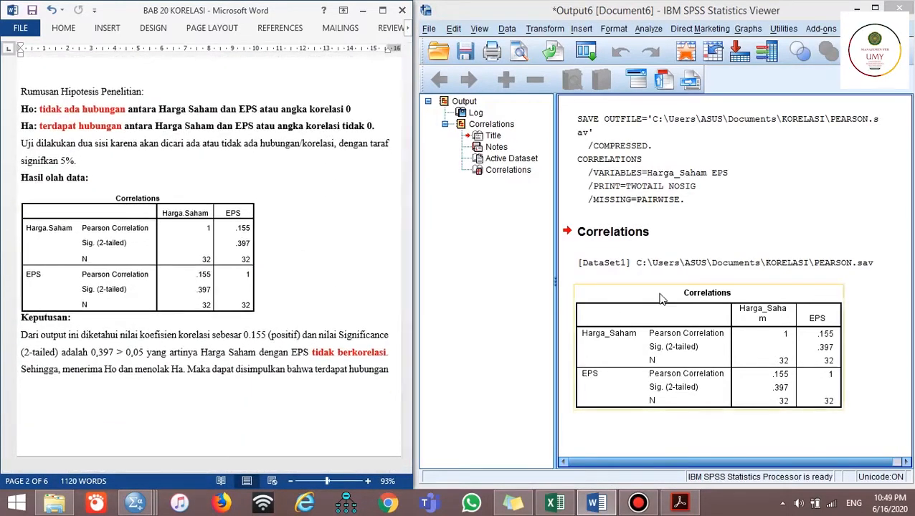
pyautogui.rightClick(661, 300)
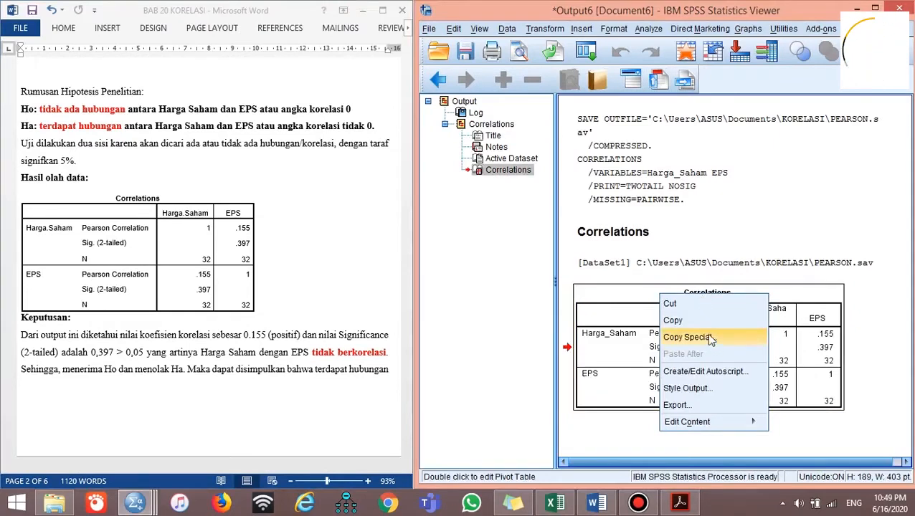
pyautogui.click(288, 229)
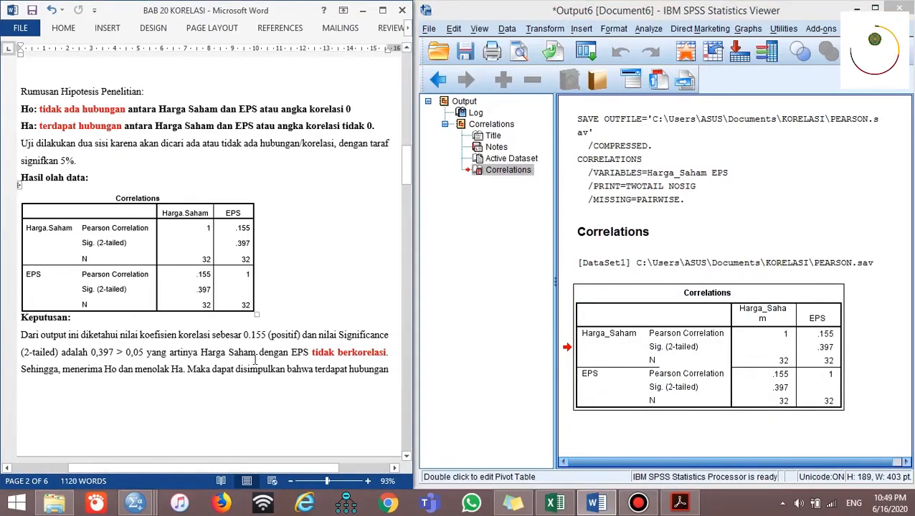
pyautogui.click(312, 249)
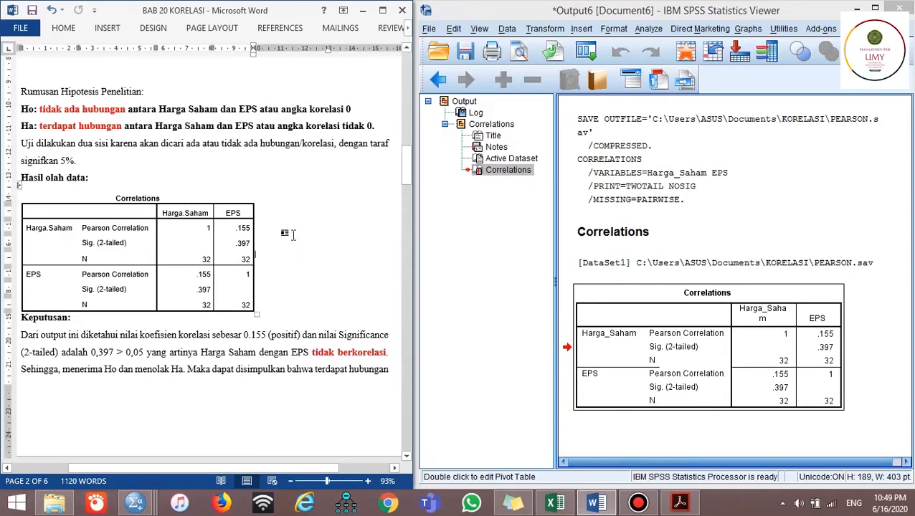
pyautogui.scroll(-3, 292, 231)
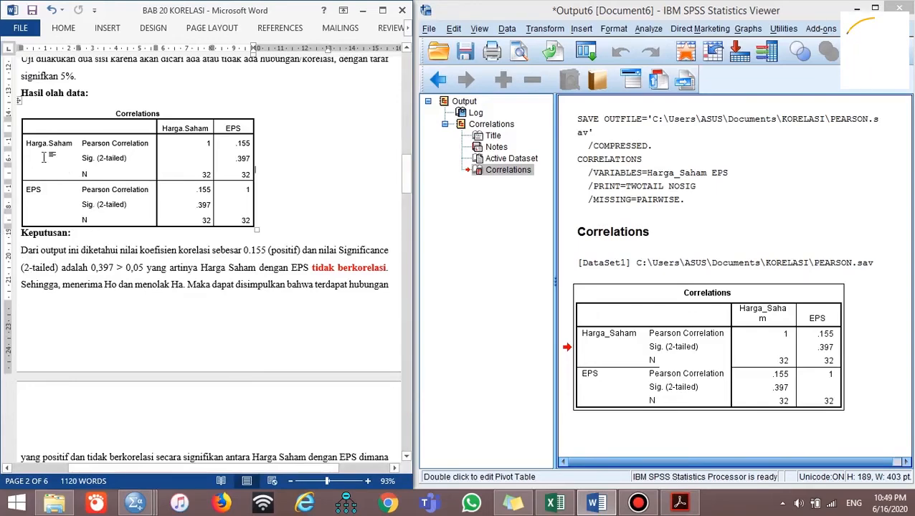
# - Switch to the Korelasi sticky note and highlight the decision rule "Jika nilai signifikansi > 0.05 maka tidak berkorelasi"
pyautogui.click(512, 502)
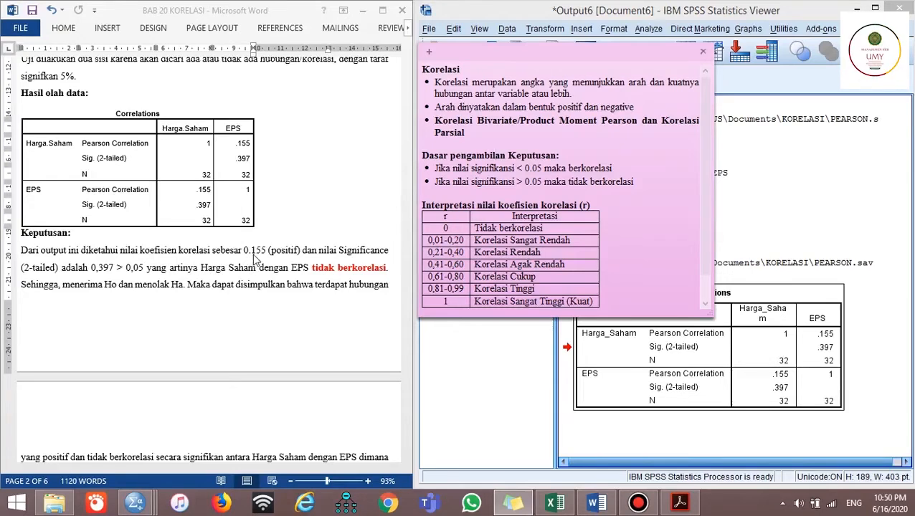
pyautogui.click(234, 144)
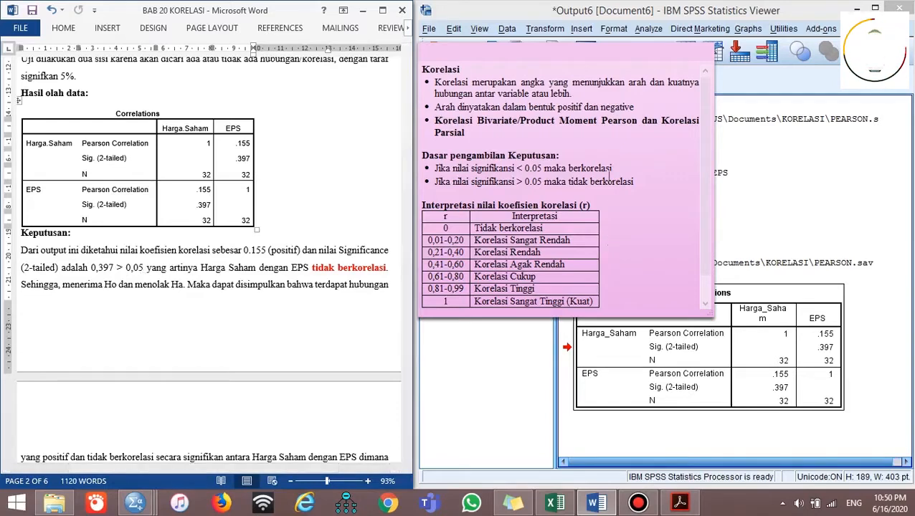
pyautogui.click(633, 177)
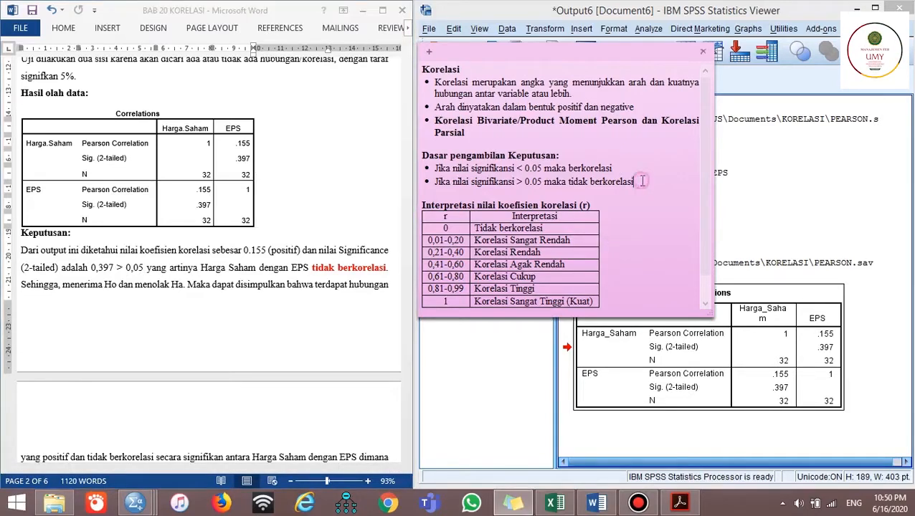
pyautogui.moveTo(633, 181); pyautogui.dragTo(433, 182)
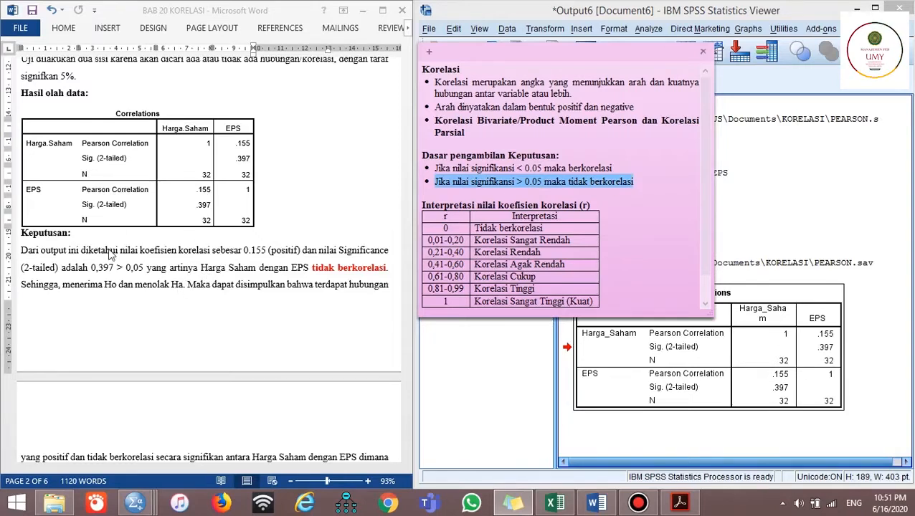
# - Highlight "Harga Saham dengan EPS tidak berkorelasi" in the Word document's Keputusan paragraph and read the rest of the conclusion
pyautogui.click(207, 280)
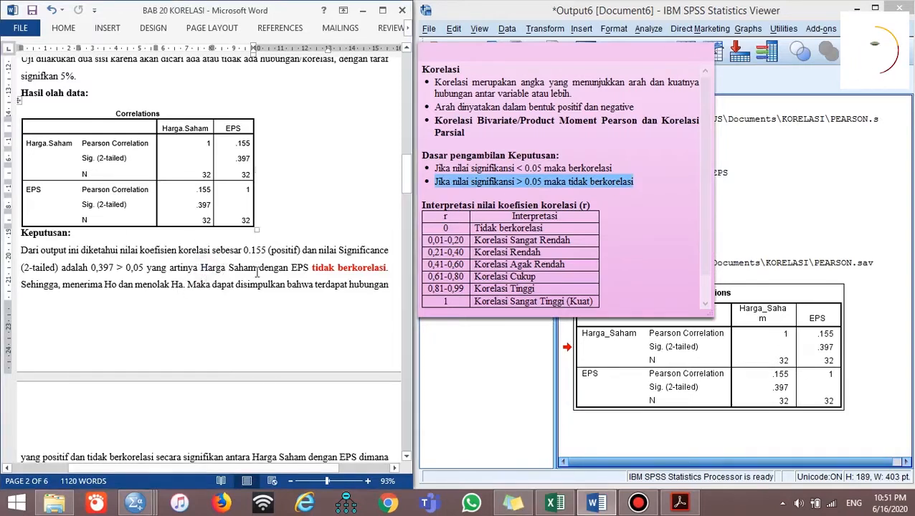
pyautogui.moveTo(201, 267); pyautogui.dragTo(390, 276)
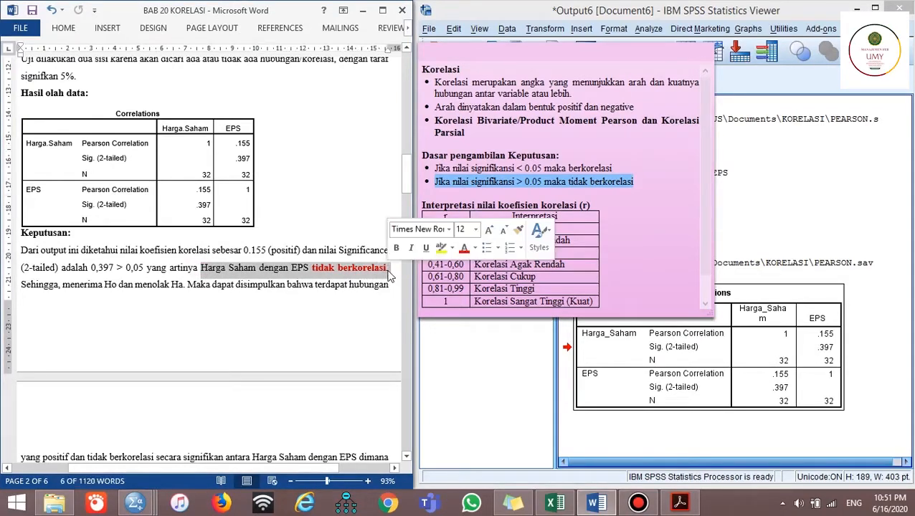
pyautogui.click(342, 285)
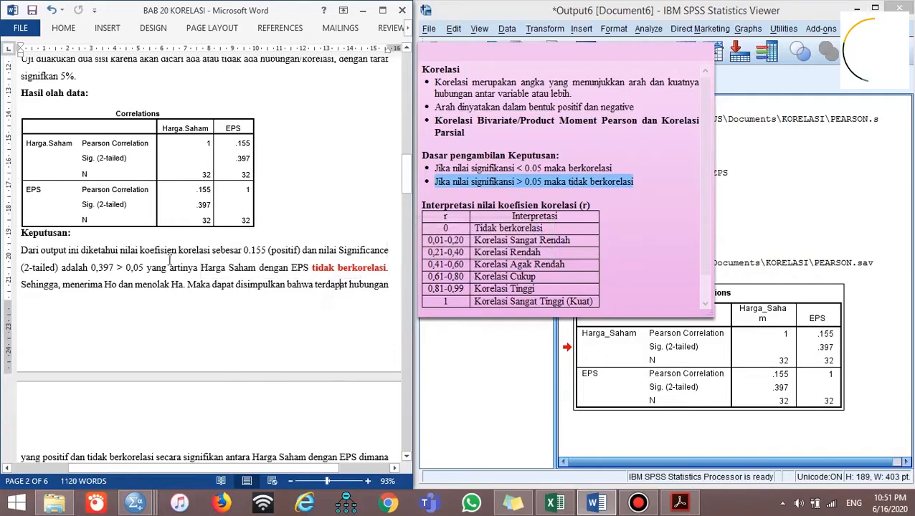
pyautogui.scroll(-1, 144, 246)
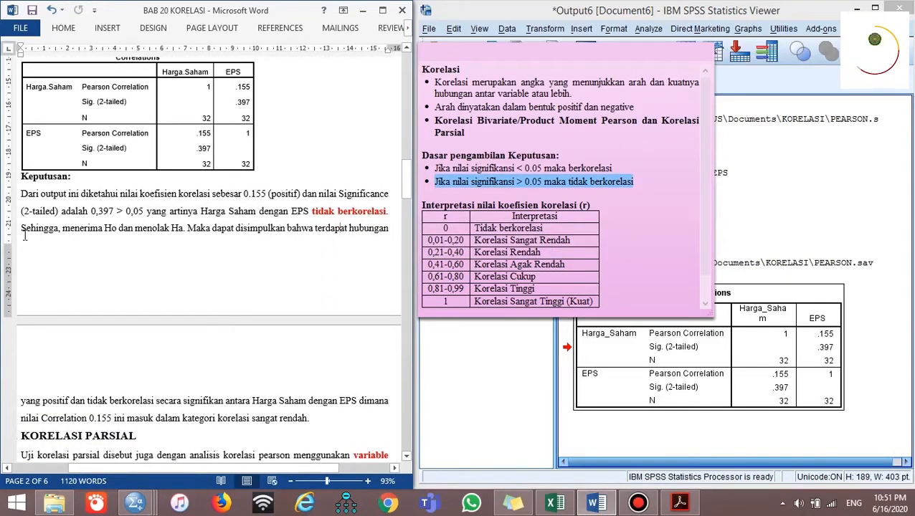
# - Highlight "menerima Ho dan menolak Ha" in the Keputusan paragraph and check it against the Ho and Ha hypotheses above the output table
pyautogui.moveTo(62, 228); pyautogui.dragTo(169, 229)
pyautogui.click(183, 237)
pyautogui.scroll(4, 114, 222)
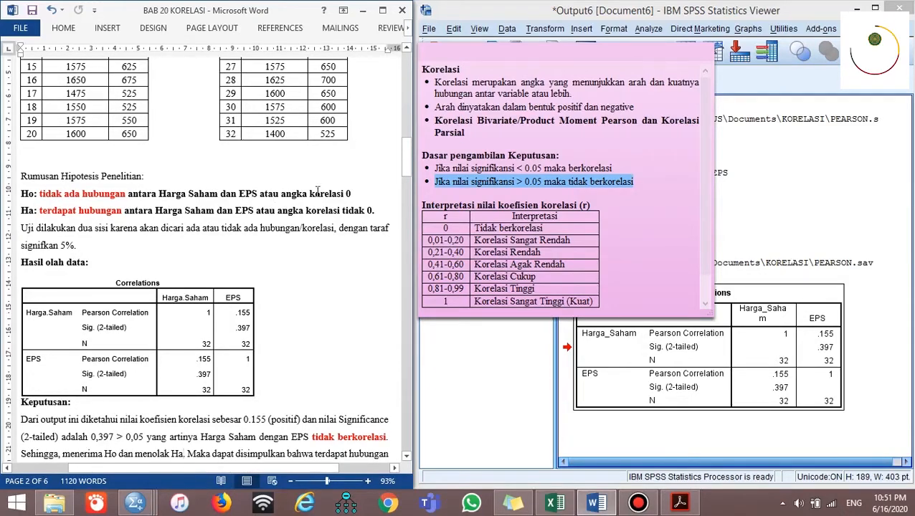
pyautogui.scroll(-3, 228, 261)
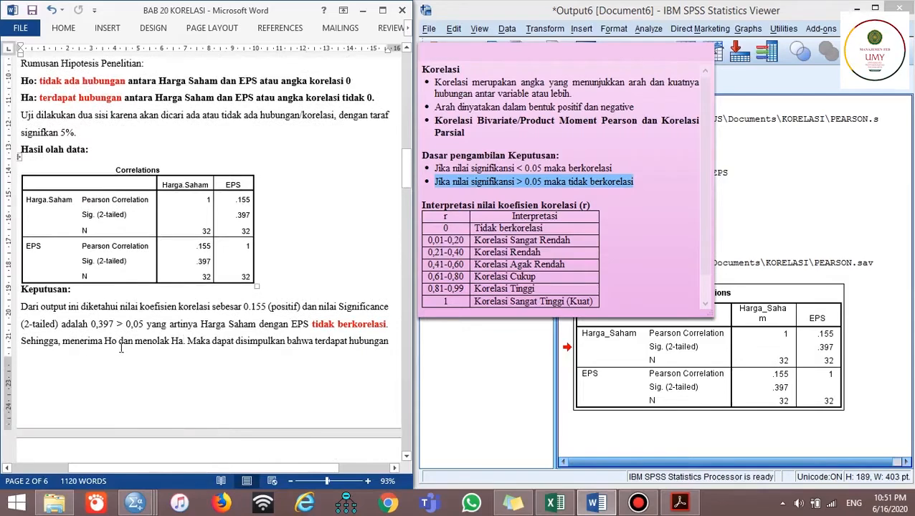
pyautogui.scroll(-1, 189, 350)
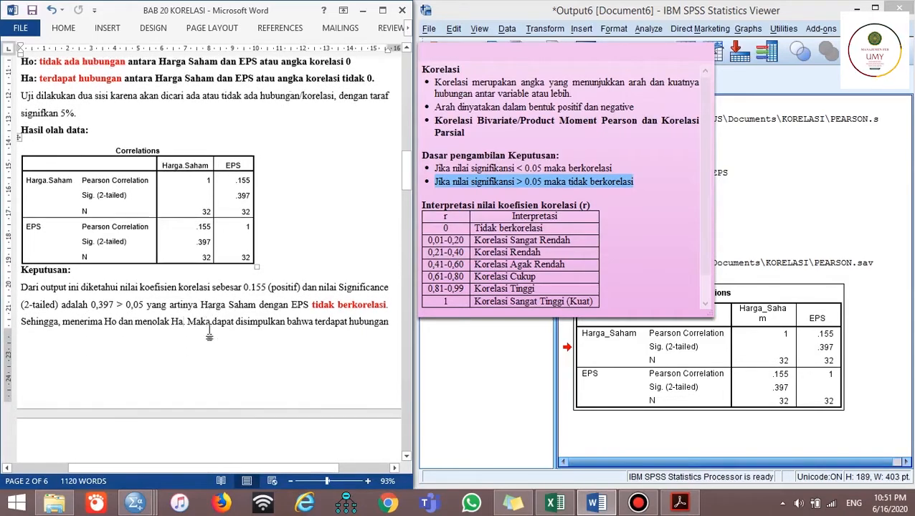
pyautogui.scroll(-2, 291, 266)
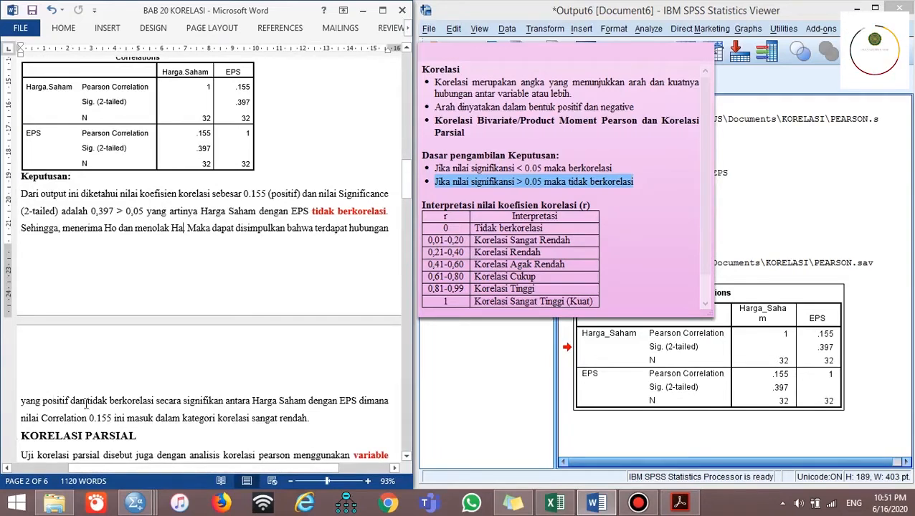
# - Highlight "Harga Saham dengan EPS" and "Correlation 0.155" in the conclusion, plus the 0,01-0,20 Korelasi Sangat Rendah row in the sticky note
pyautogui.moveTo(91, 400); pyautogui.dragTo(353, 406)
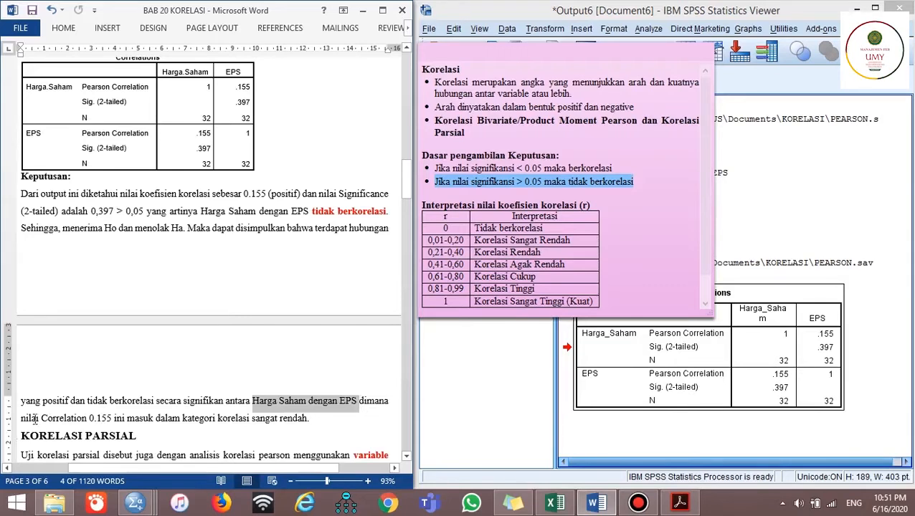
pyautogui.moveTo(87, 421); pyautogui.dragTo(115, 421)
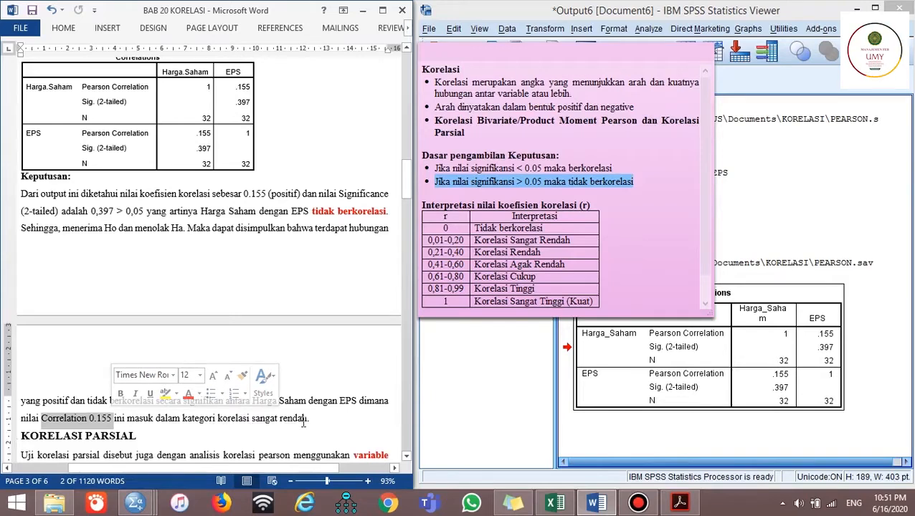
pyautogui.click(629, 230)
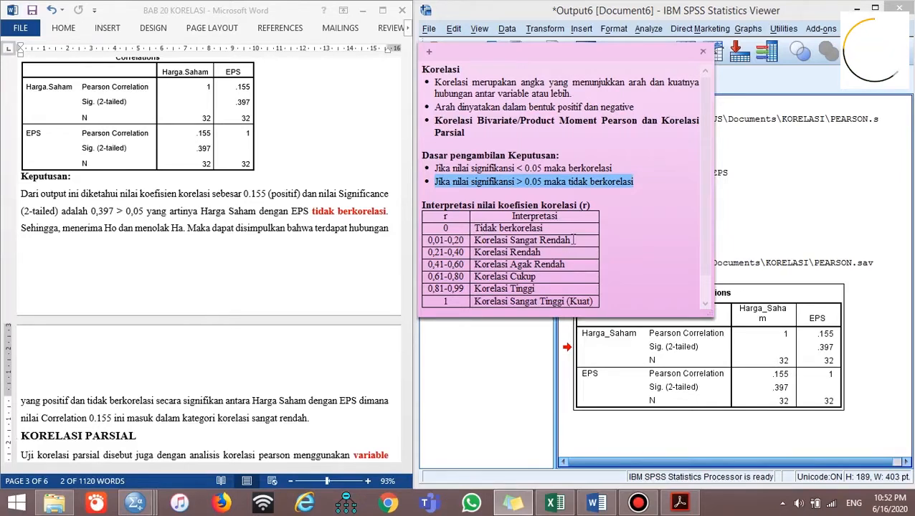
pyautogui.moveTo(571, 241); pyautogui.dragTo(467, 242)
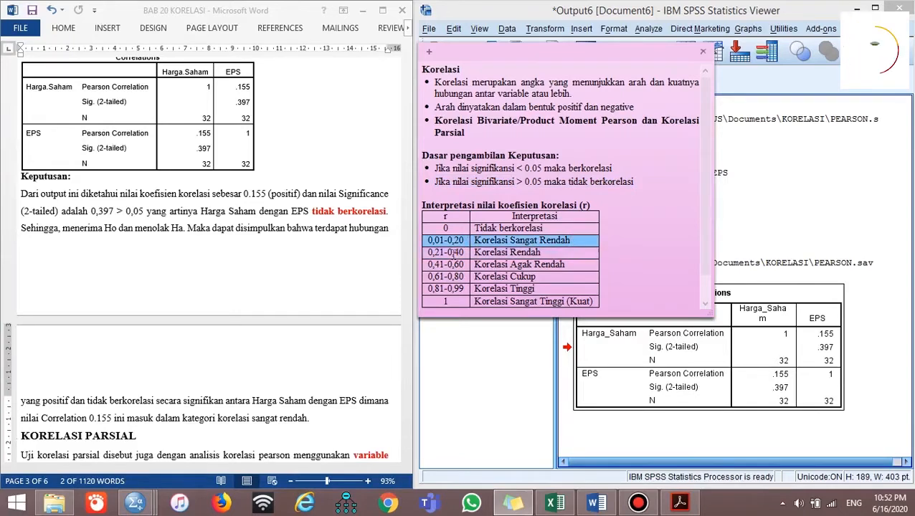
# - Bring the SPSS output viewer in front of the sticky note and go to the KORELASI PARSIAL section of the Word document
pyautogui.click(317, 410)
pyautogui.scroll(2, 317, 407)
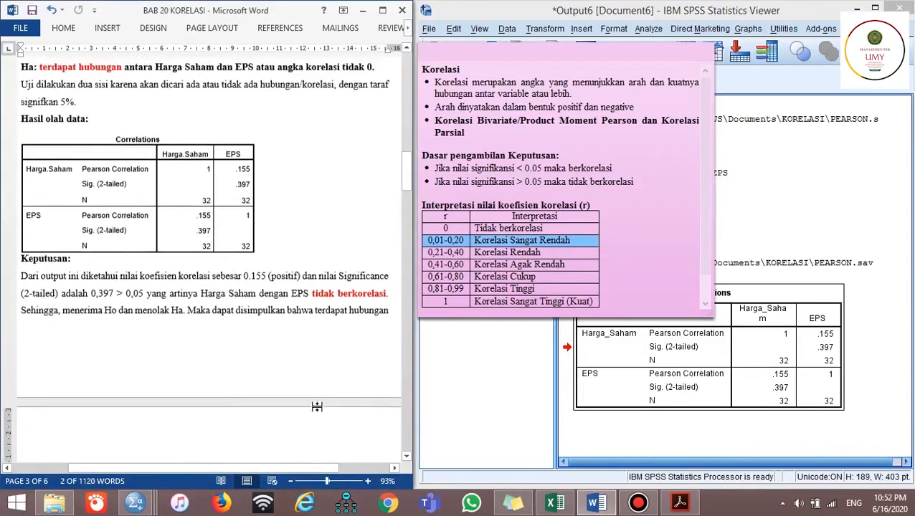
pyautogui.scroll(10, 316, 407)
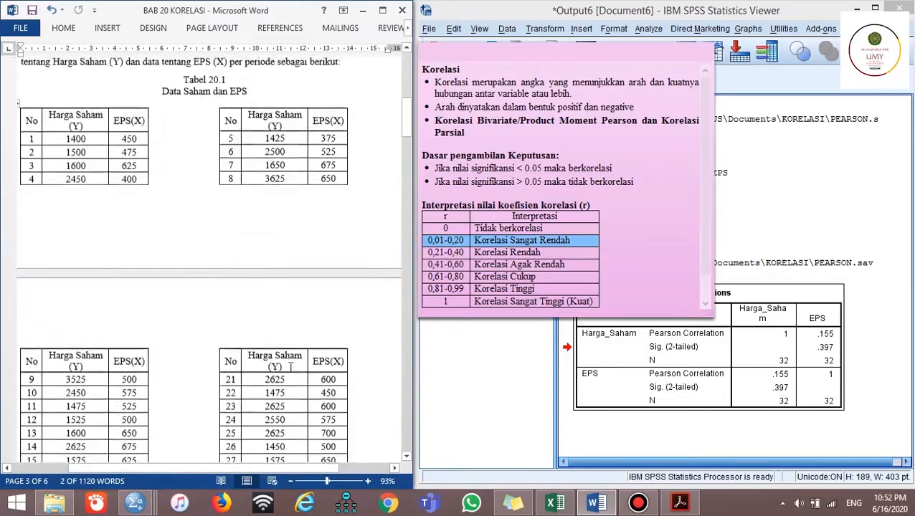
pyautogui.scroll(7, 290, 366)
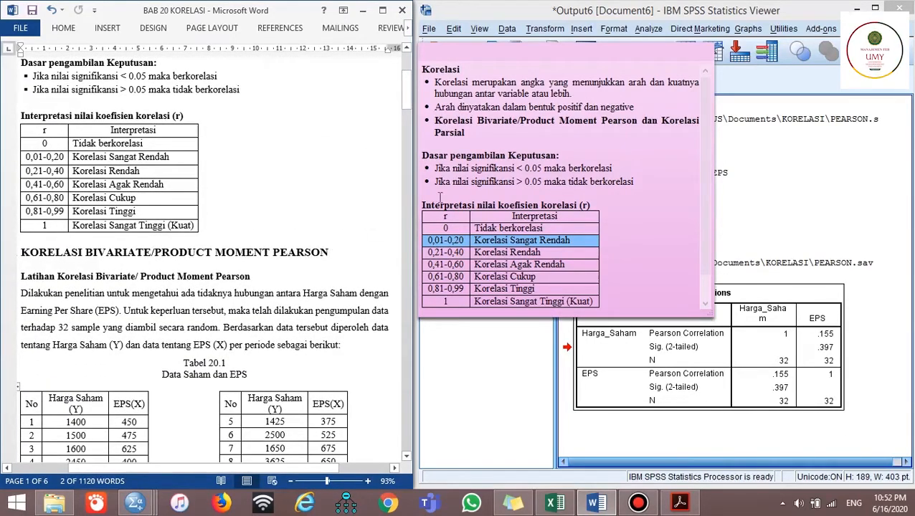
pyautogui.click(741, 155)
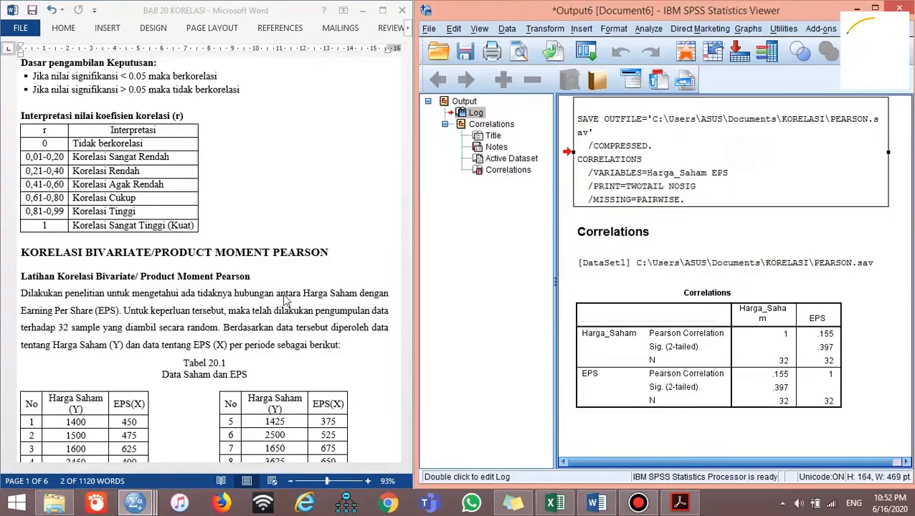
pyautogui.click(145, 323)
pyautogui.scroll(-8, 145, 323)
pyautogui.scroll(-16, 147, 306)
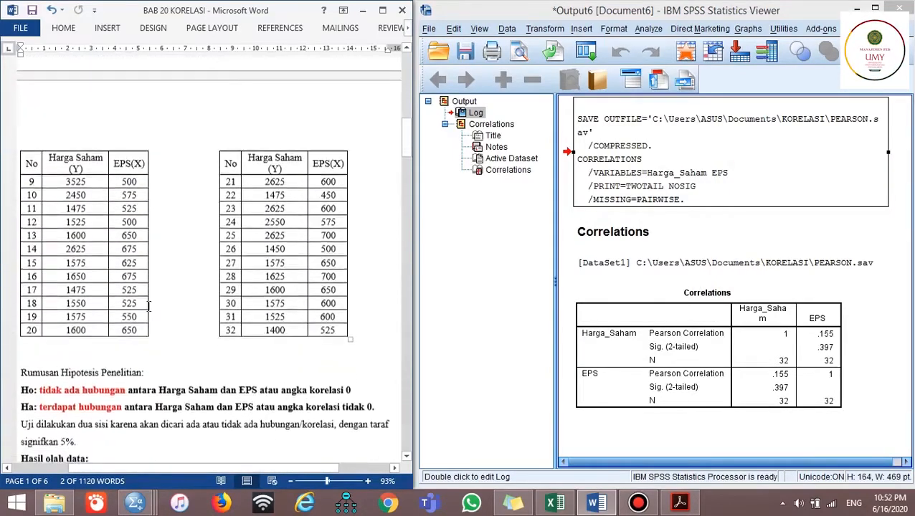
pyautogui.scroll(-7, 147, 304)
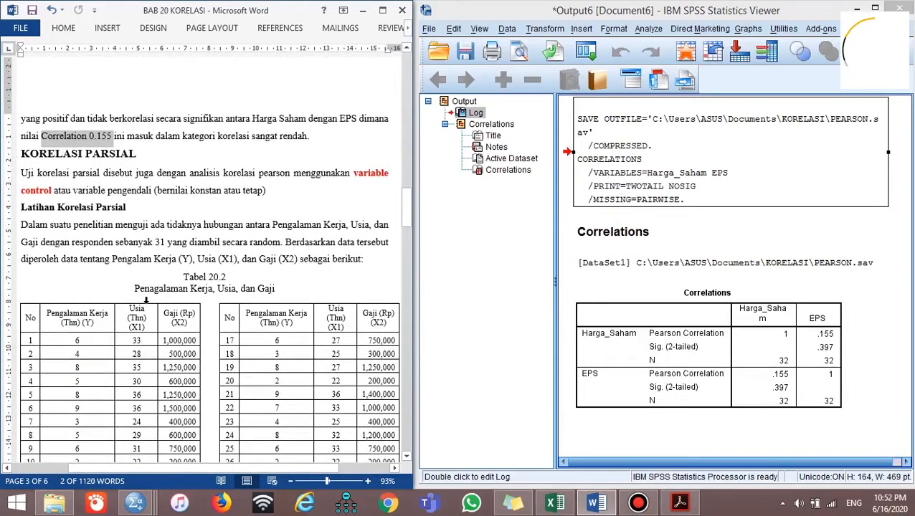
pyautogui.scroll(-1, 146, 300)
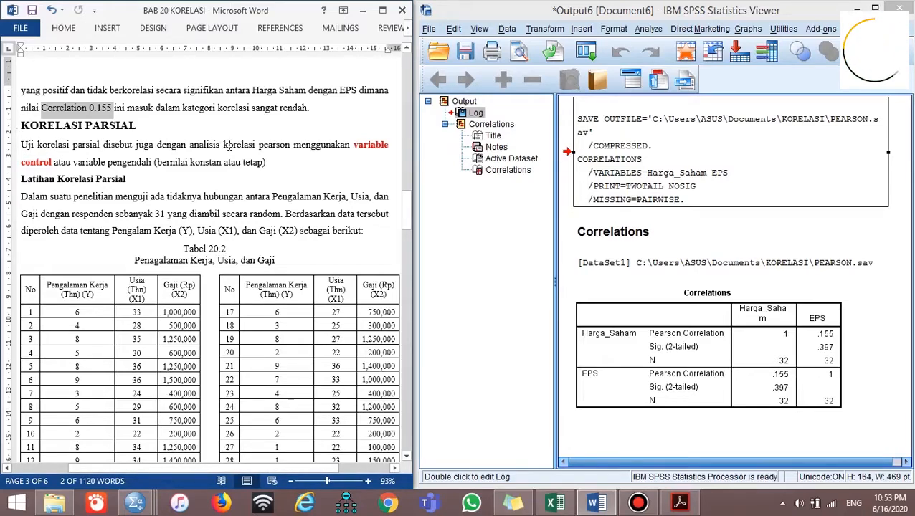
# - Read the partial correlation definition under KORELASI PARSIAL, highlighting the text that leads up to "variable control"
pyautogui.click(293, 144)
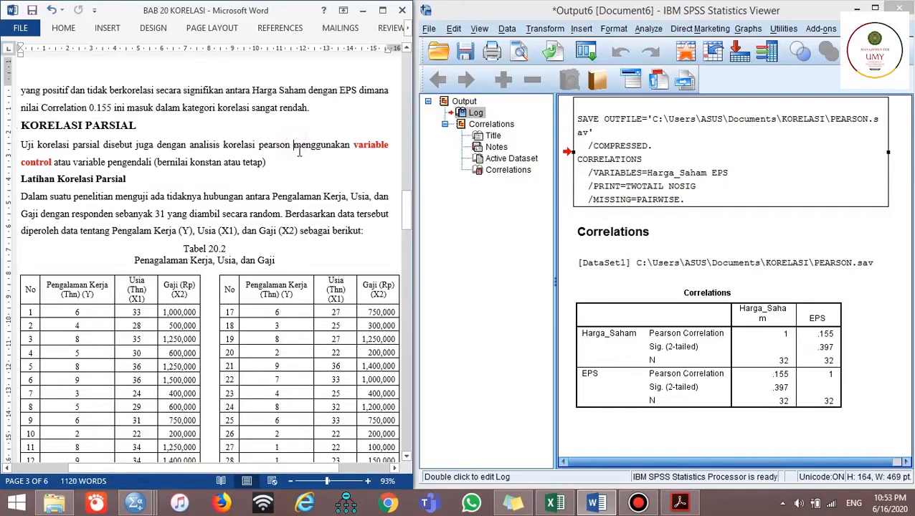
pyautogui.moveTo(351, 144); pyautogui.dragTo(43, 146)
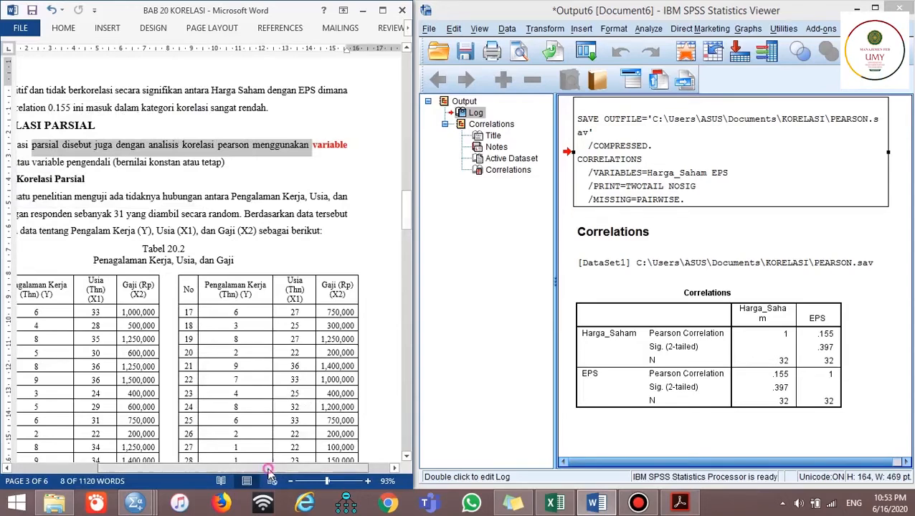
pyautogui.moveTo(267, 469); pyautogui.dragTo(218, 468)
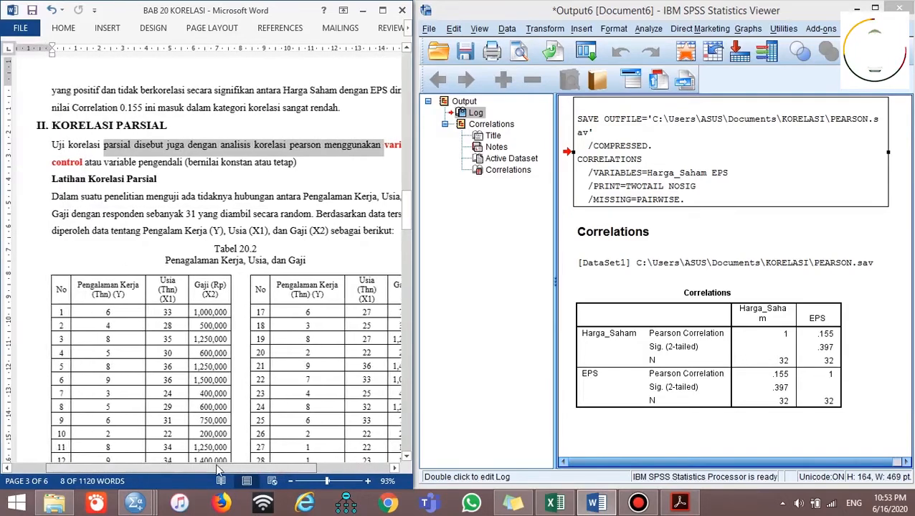
pyautogui.click(77, 164)
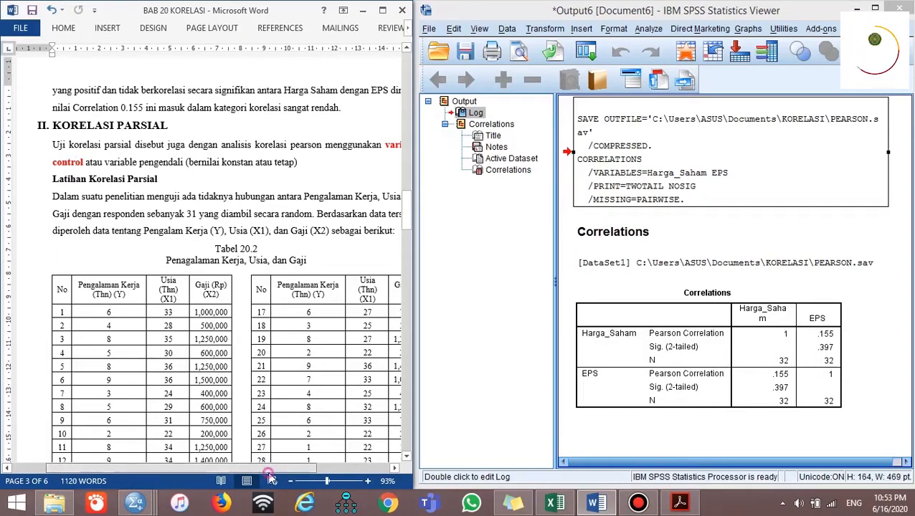
pyautogui.moveTo(262, 465); pyautogui.dragTo(290, 466)
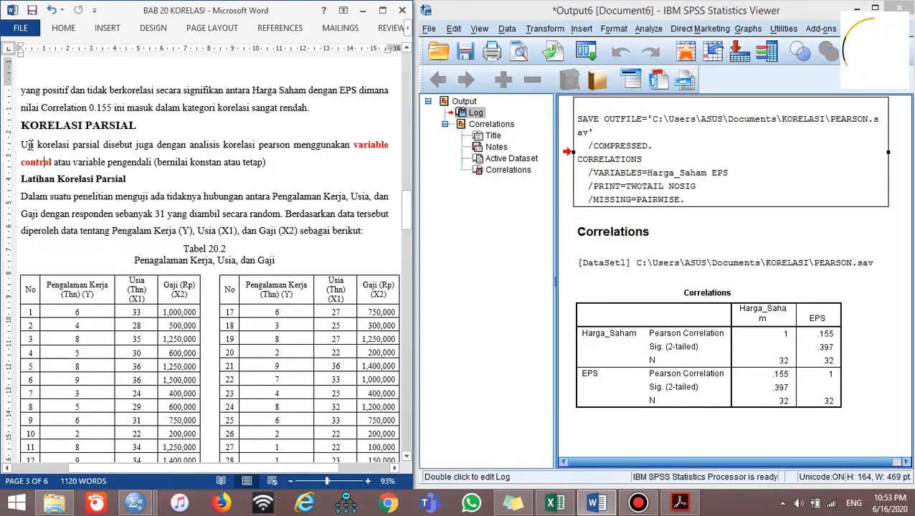
pyautogui.click(144, 180)
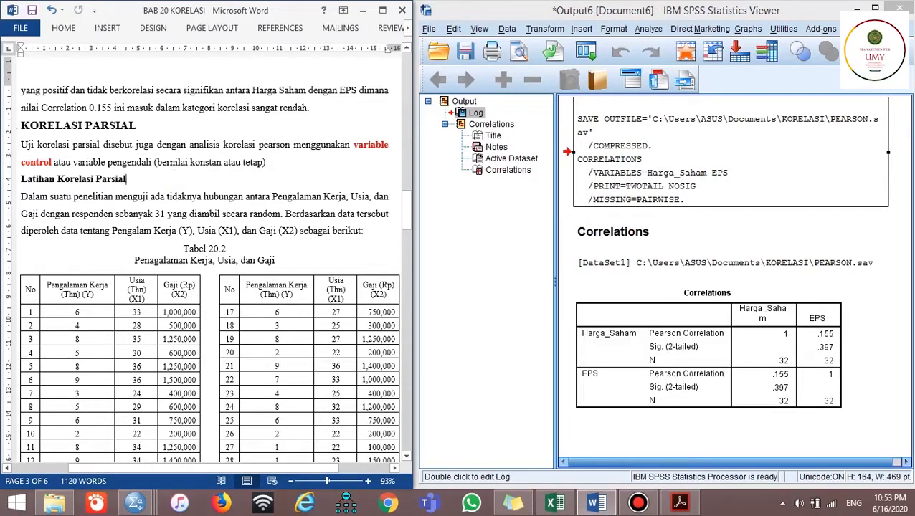
# - Correct the misspelled caption of Tabel 20.2 to "Pengalaman Kerja, Usia, dan Gaji"
pyautogui.scroll(-2, 169, 173)
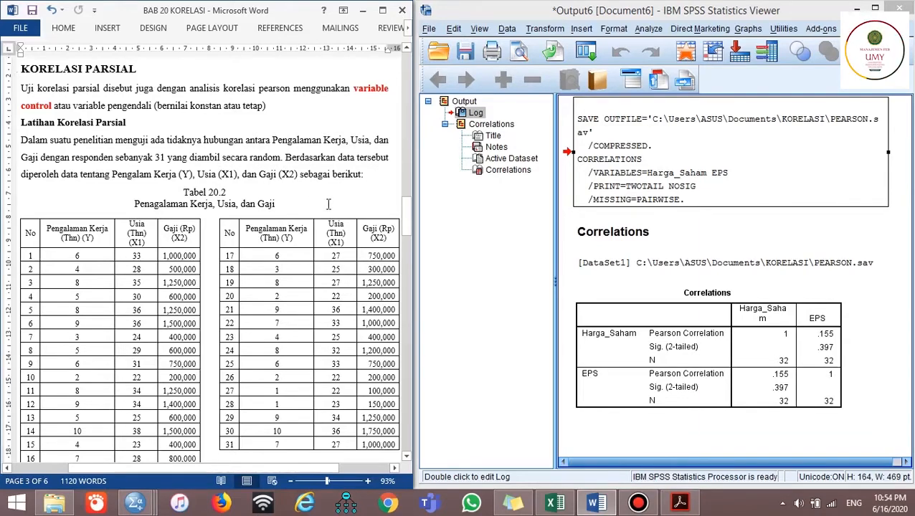
pyautogui.scroll(-2, 286, 192)
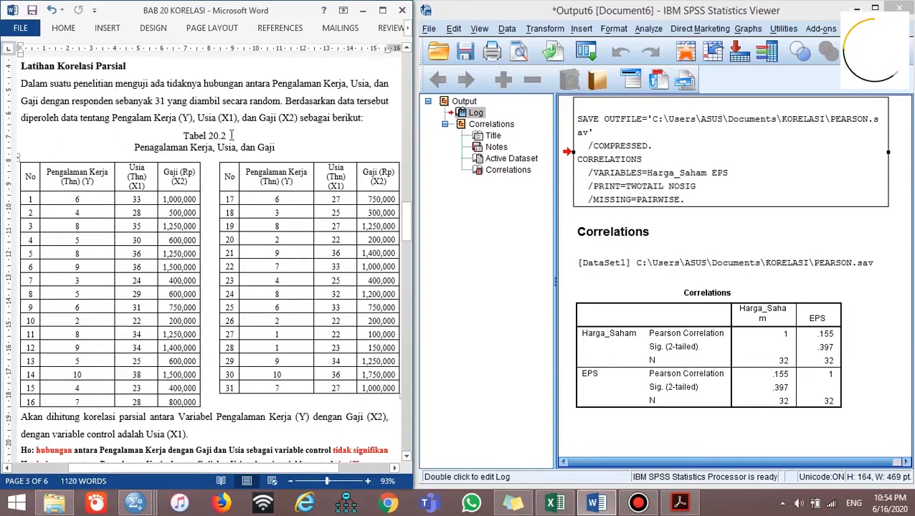
pyautogui.click(155, 147)
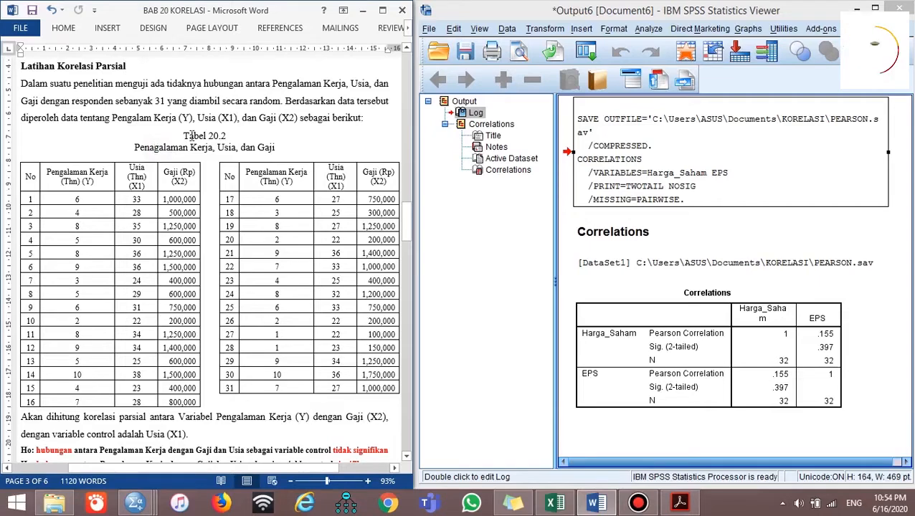
pyautogui.press('BackSpace')
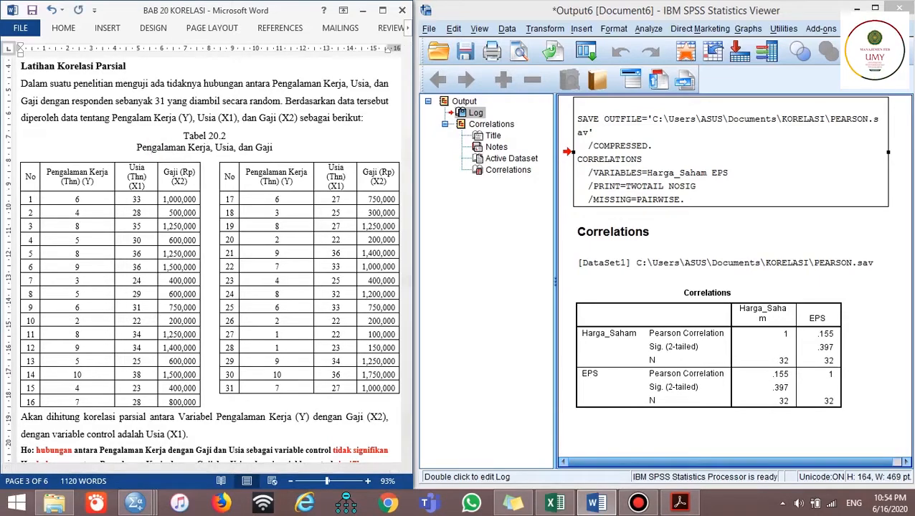
# - Highlight "dengan variable control adalah Usia (X1)" below Tabel 20.2 and read the Ho and Ha hypotheses for the partial correlation
pyautogui.scroll(-2, 127, 155)
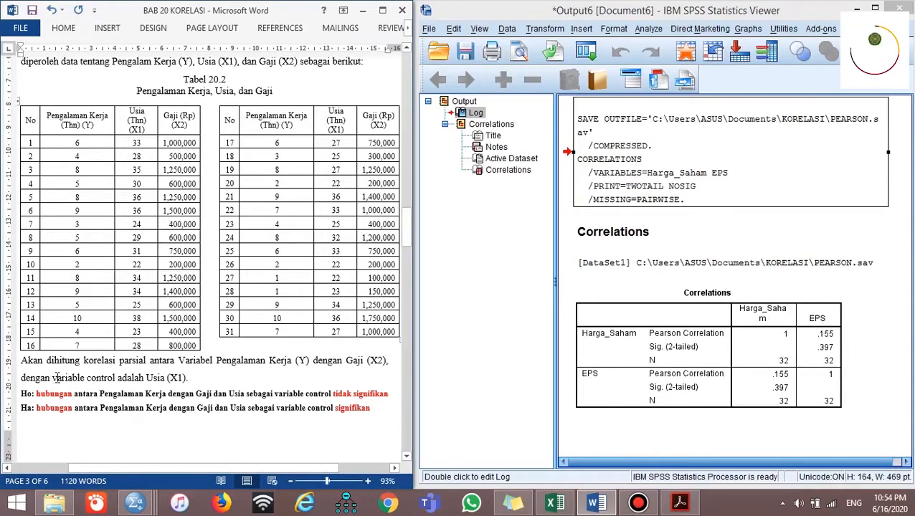
pyautogui.moveTo(55, 378); pyautogui.dragTo(192, 381)
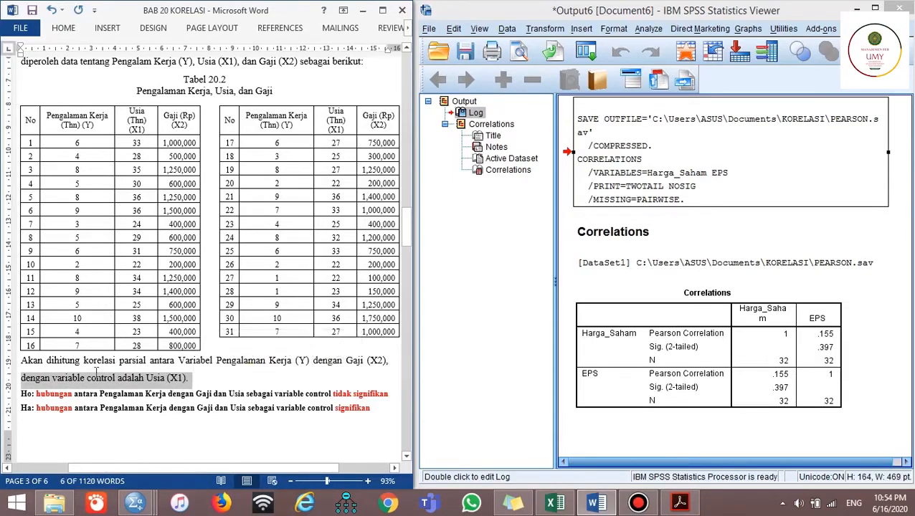
pyautogui.click(215, 380)
pyautogui.scroll(-1, 182, 380)
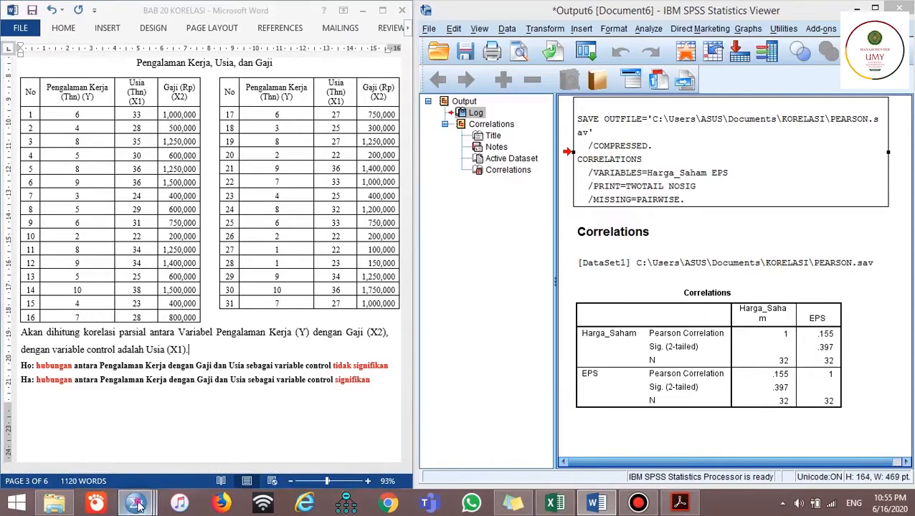
# - Switch to the SPSS Data Editor and check the variable names Y, X2 and X1 in the variable definitions
pyautogui.moveTo(127, 507)
pyautogui.click(104, 423)
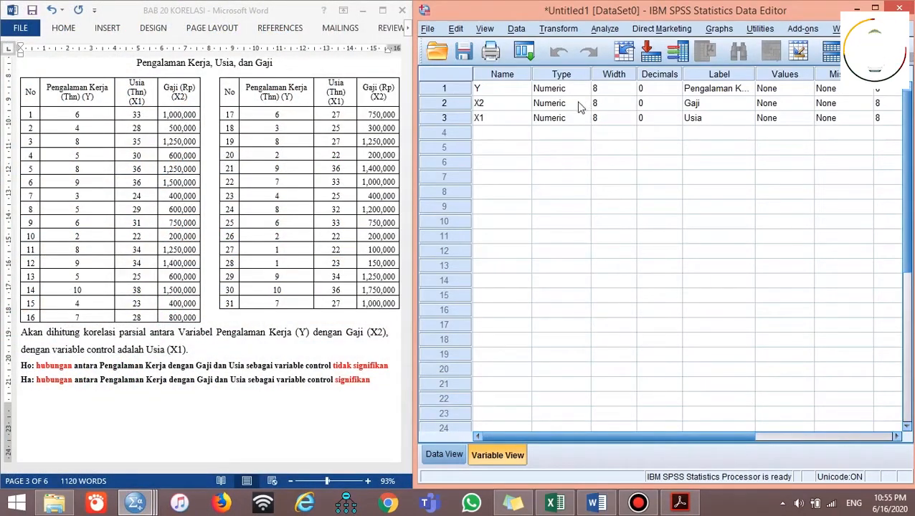
pyautogui.click(487, 91)
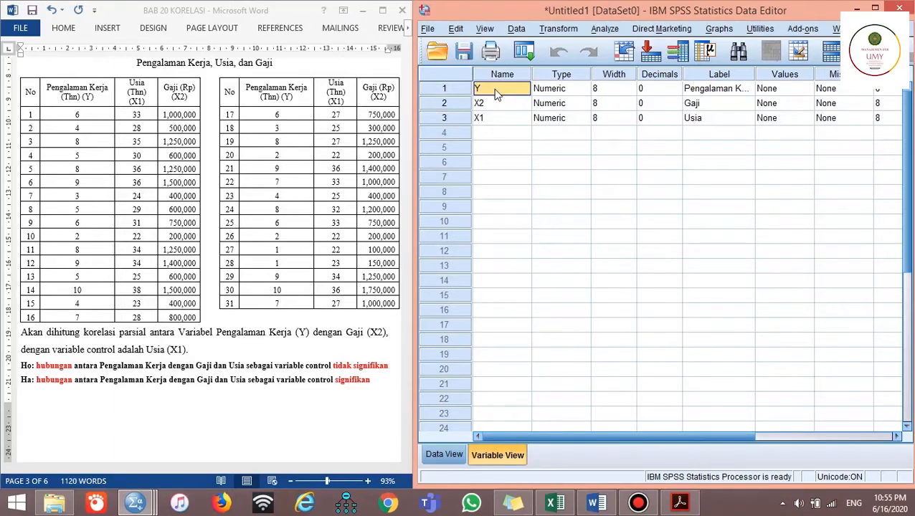
pyautogui.click(501, 106)
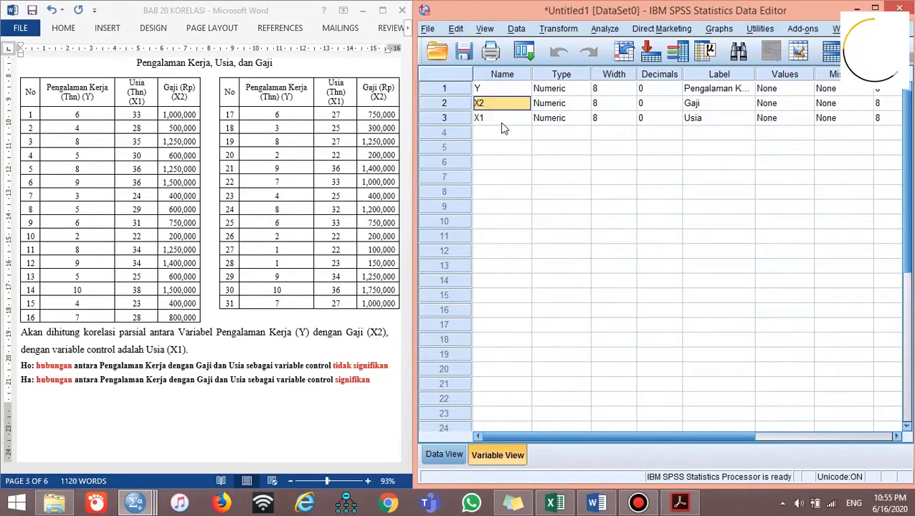
pyautogui.click(501, 120)
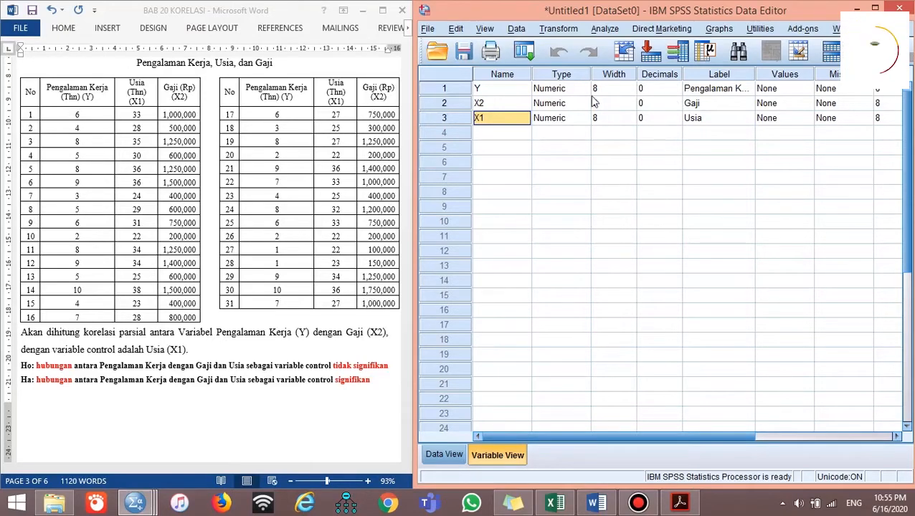
# - Review the labels assigned to Y, X2 and X1, and check the variables' measurement level
pyautogui.click(513, 91)
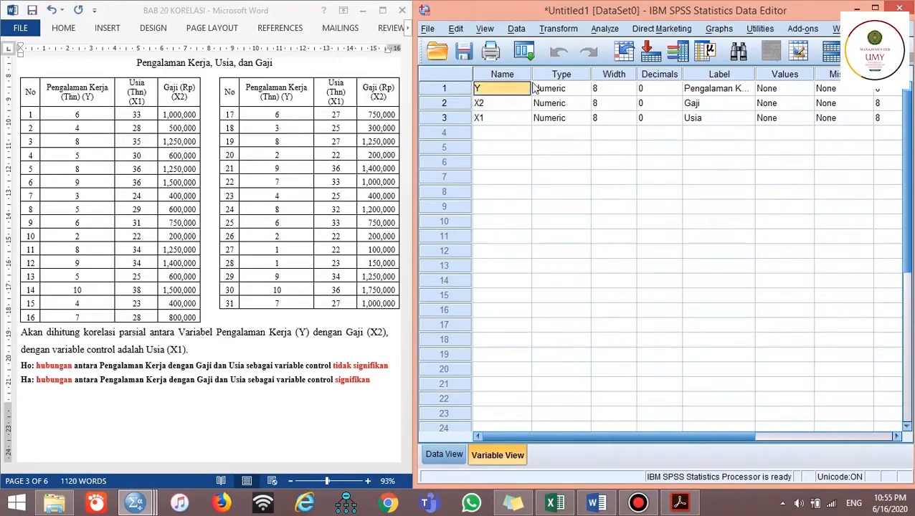
pyautogui.click(717, 91)
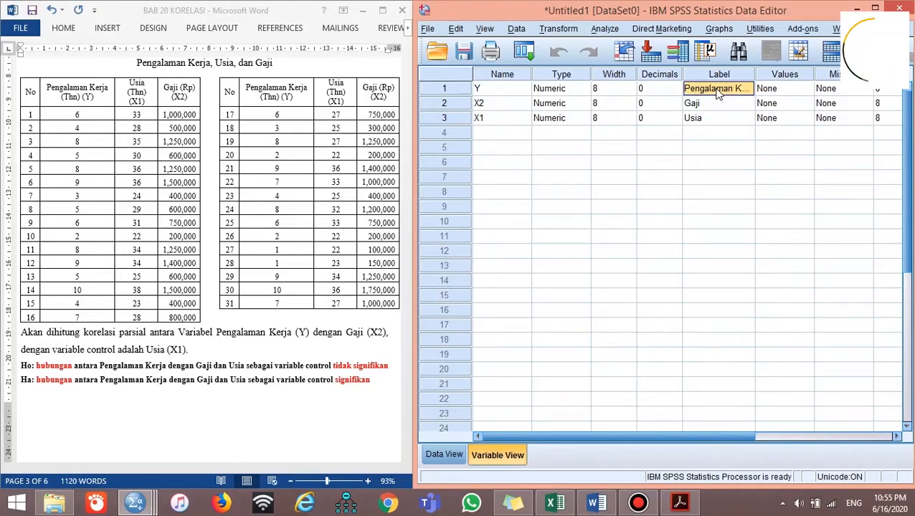
pyautogui.click(504, 106)
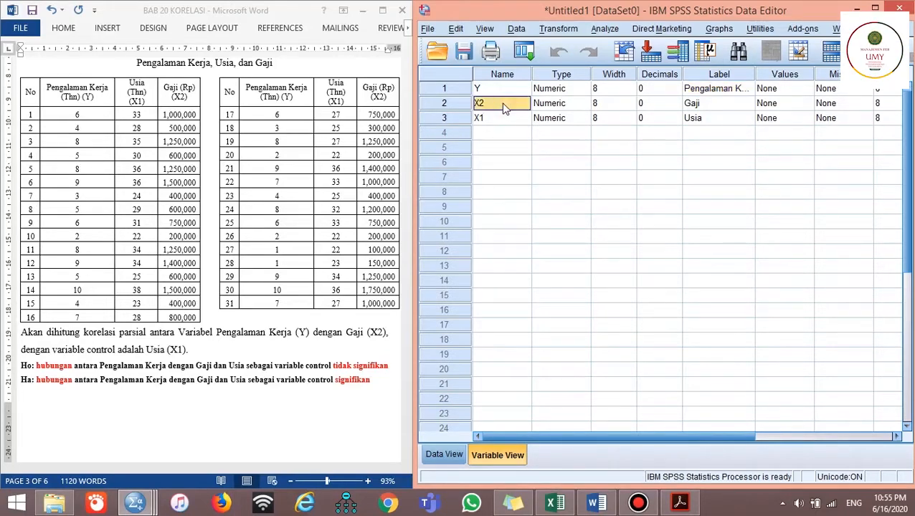
pyautogui.click(716, 109)
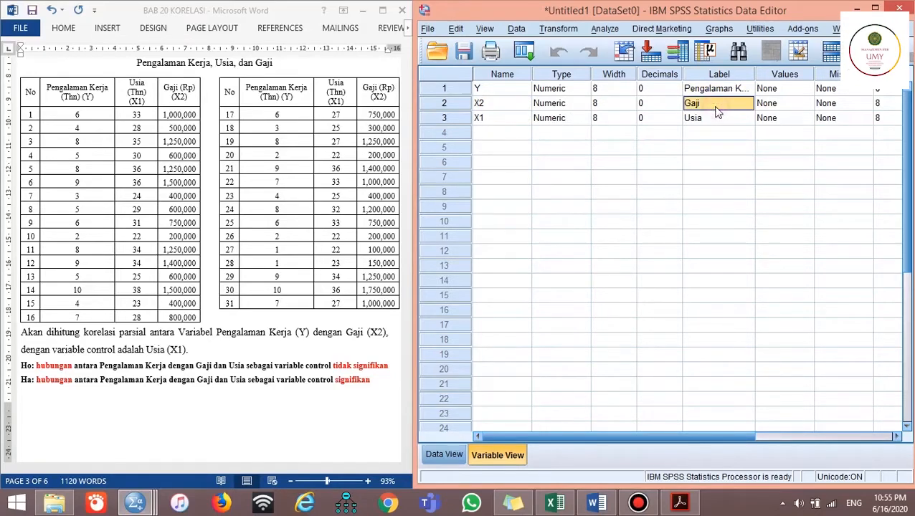
pyautogui.click(497, 119)
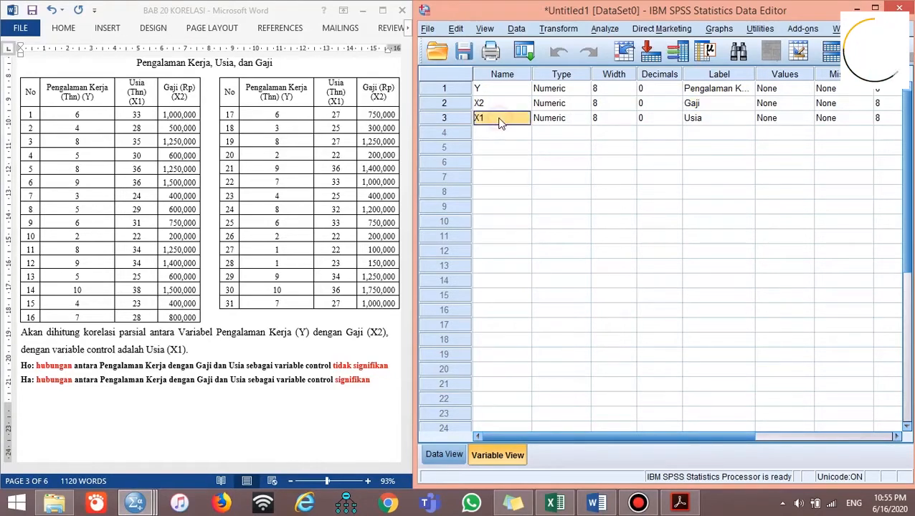
pyautogui.click(716, 121)
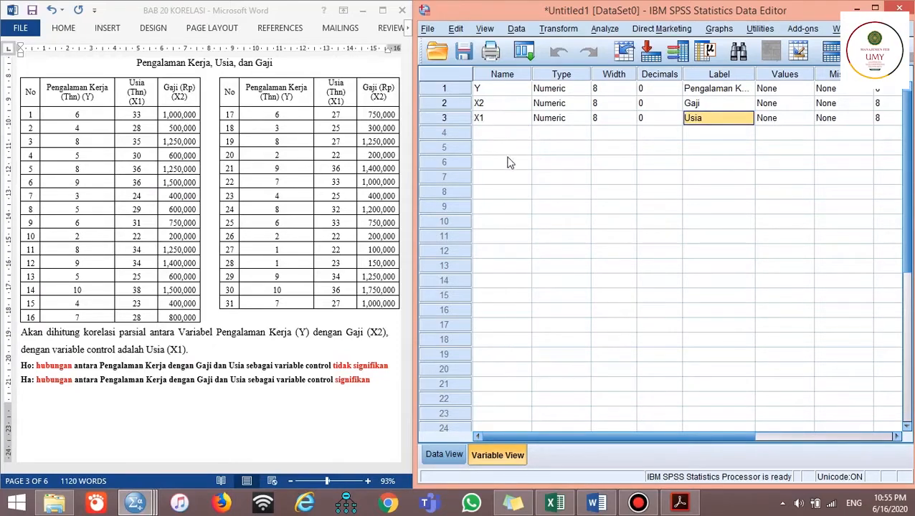
pyautogui.moveTo(651, 433); pyautogui.dragTo(770, 429)
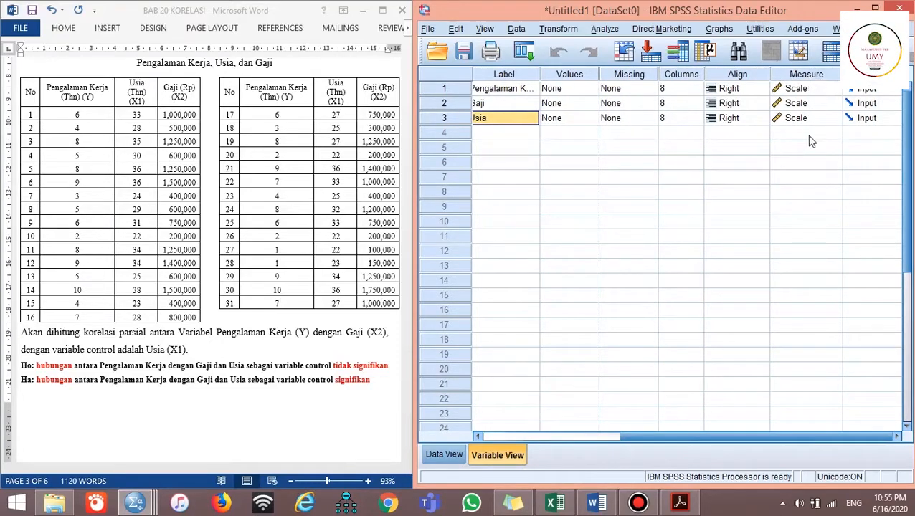
# - View the data rows and compare the Y, X2 and X1 values with the Word table of Pengalaman Kerja, Gaji and Usia
pyautogui.click(449, 453)
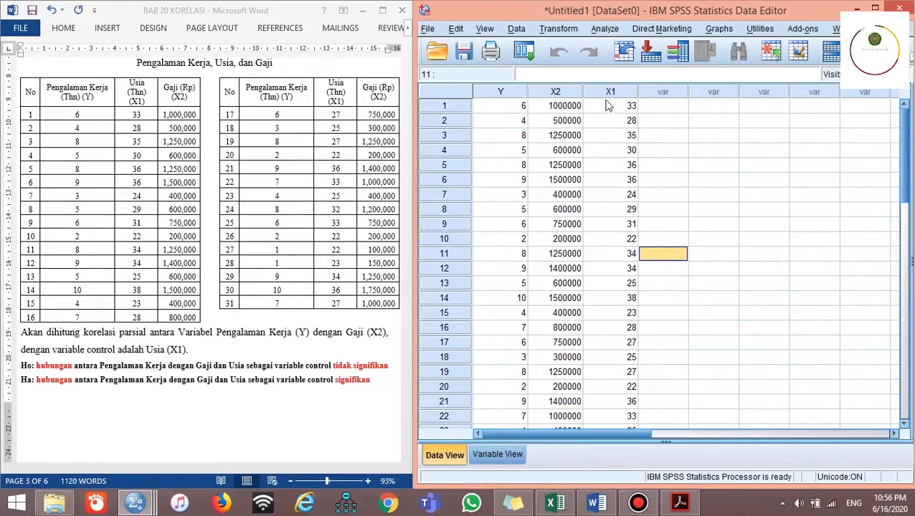
pyautogui.scroll(-5, 588, 179)
pyautogui.scroll(4, 579, 203)
pyautogui.scroll(1, 580, 203)
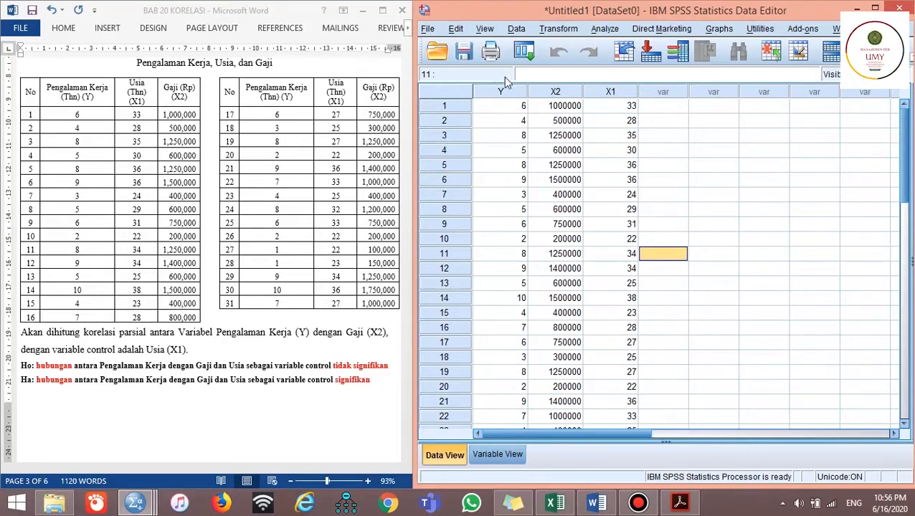
pyautogui.click(94, 112)
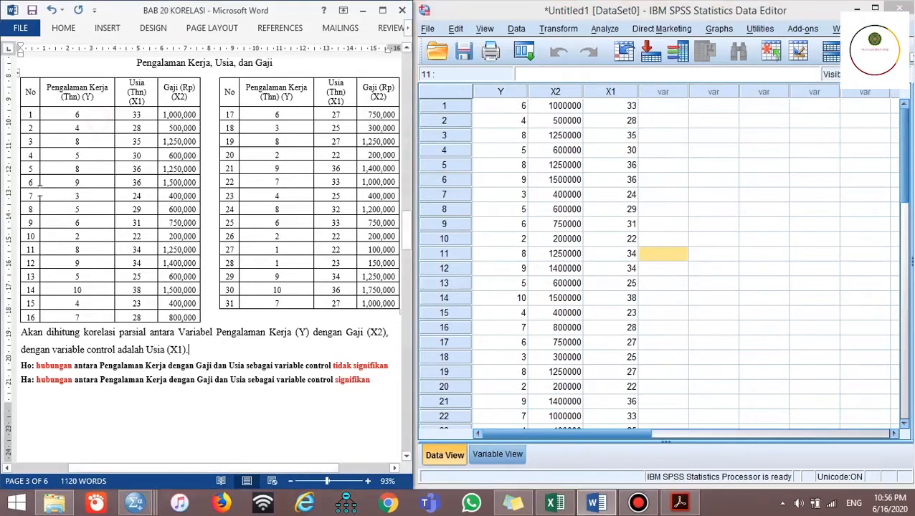
pyautogui.click(562, 109)
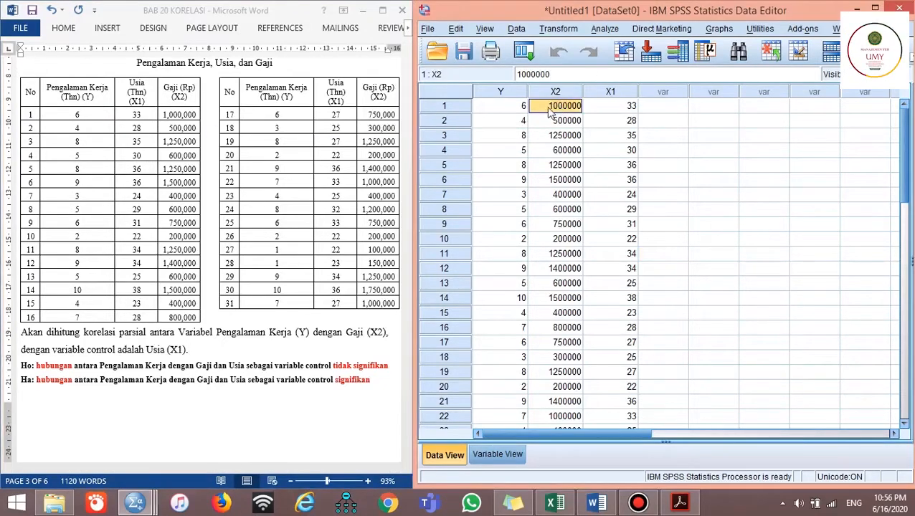
pyautogui.click(172, 113)
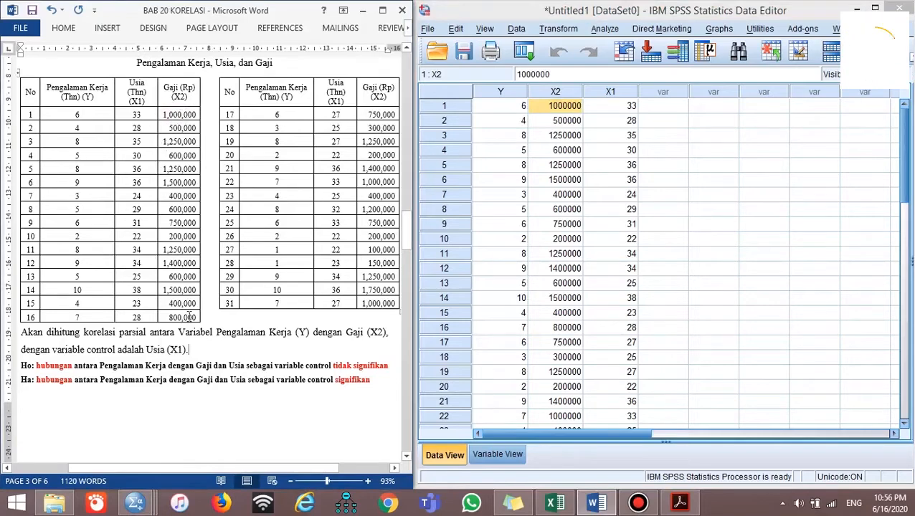
pyautogui.click(684, 122)
pyautogui.click(608, 111)
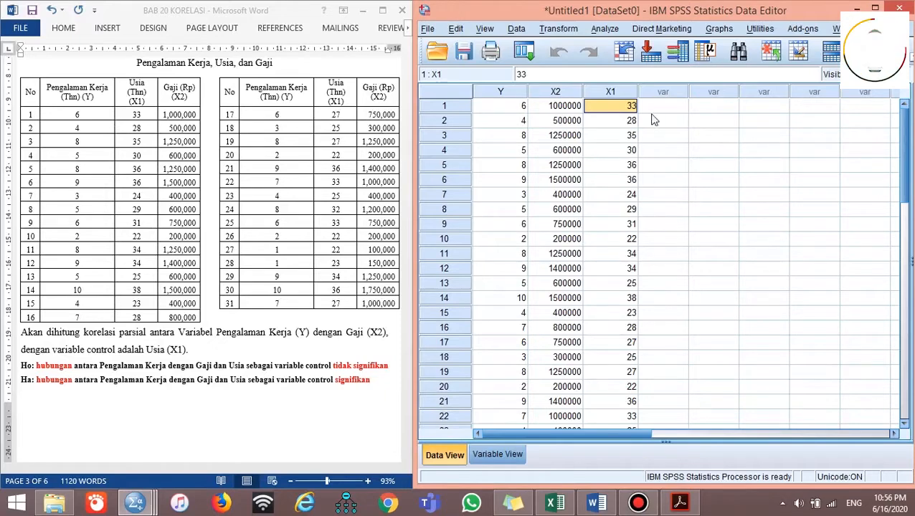
# - Save the dataset as KOR-PARSIAL in SPSS Statistics (*.sav) format in the KORELASI folder
pyautogui.click(426, 30)
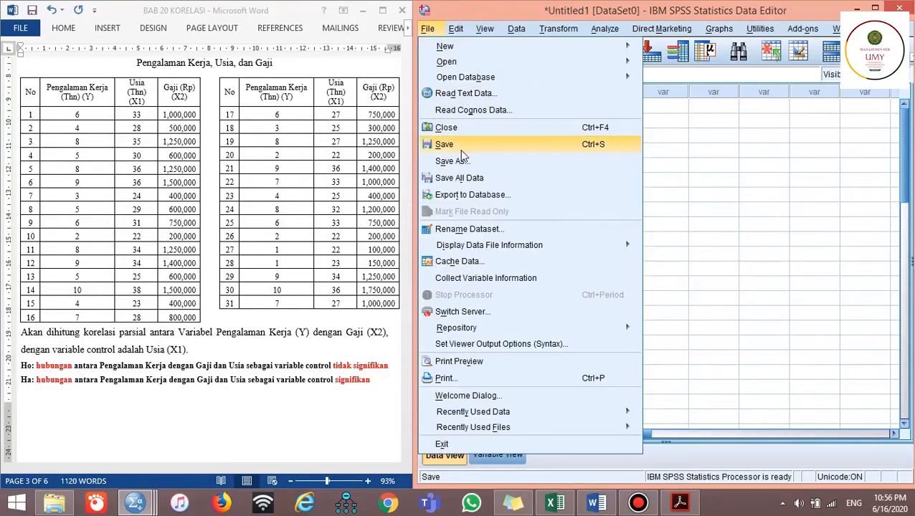
pyautogui.click(458, 145)
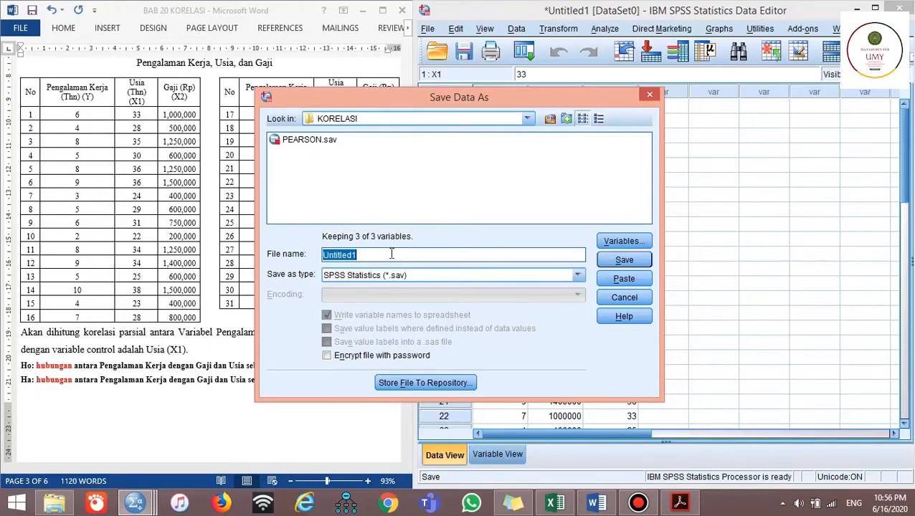
pyautogui.write('KOR-PARSIA')
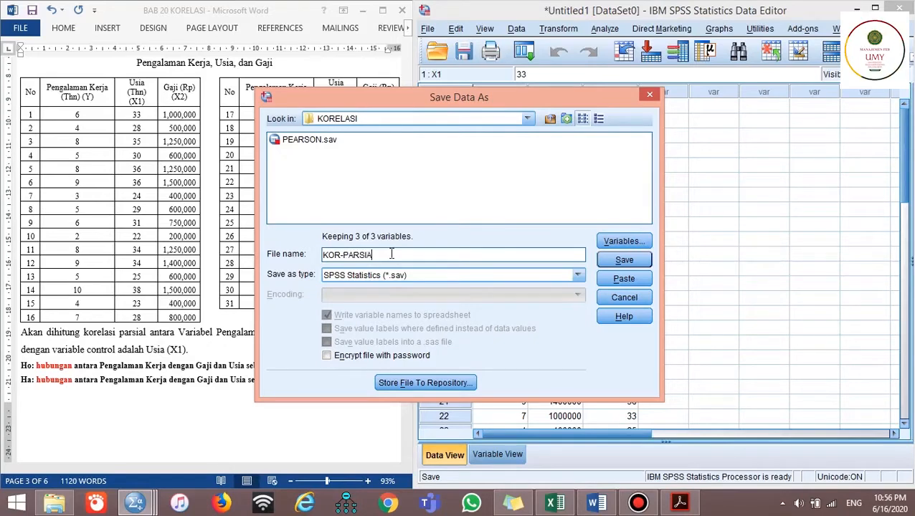
pyautogui.write('L')
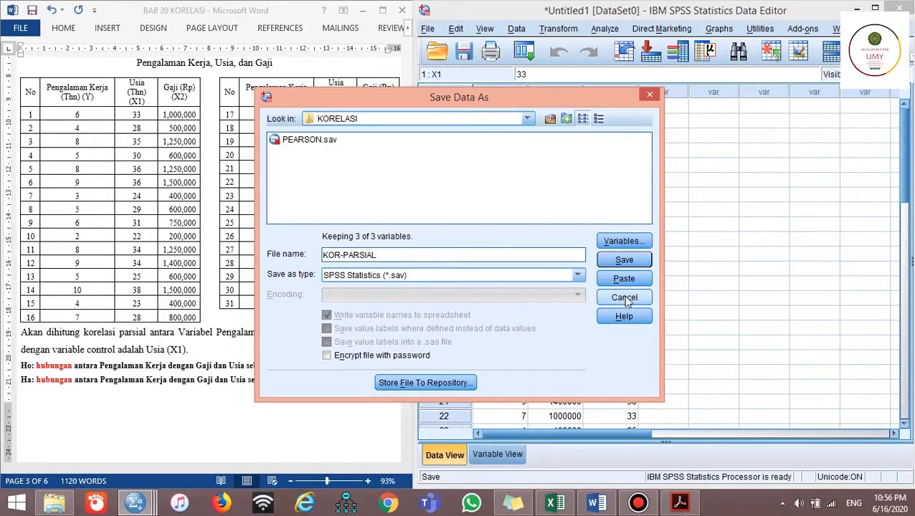
pyautogui.click(623, 259)
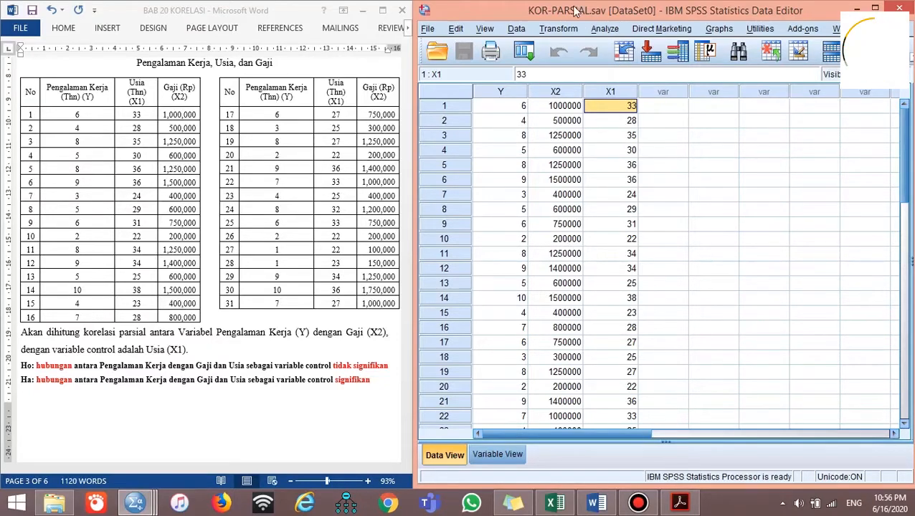
# - Set up a two-tailed partial correlation of Pengalaman Kerja and Gaji controlling for Usia, with zero-order correlations and pairwise exclusion of cases
pyautogui.click(603, 29)
pyautogui.moveTo(649, 156)
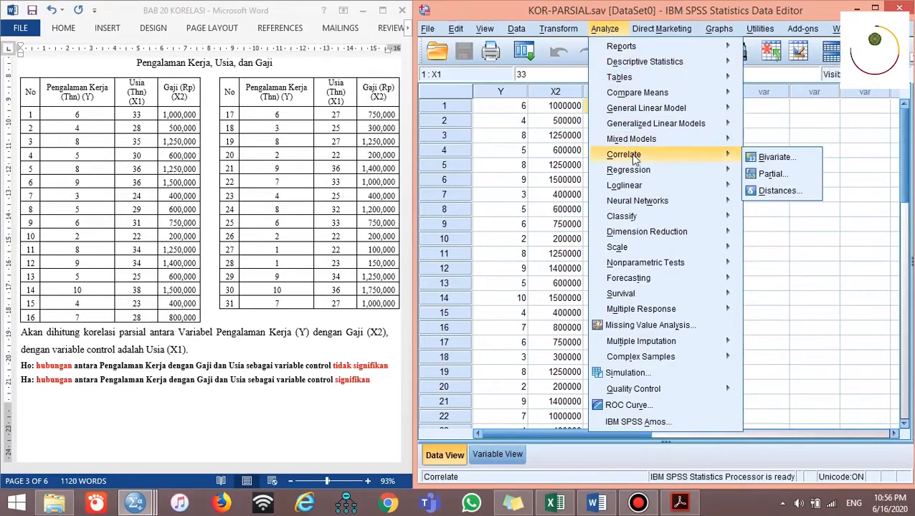
pyautogui.click(773, 175)
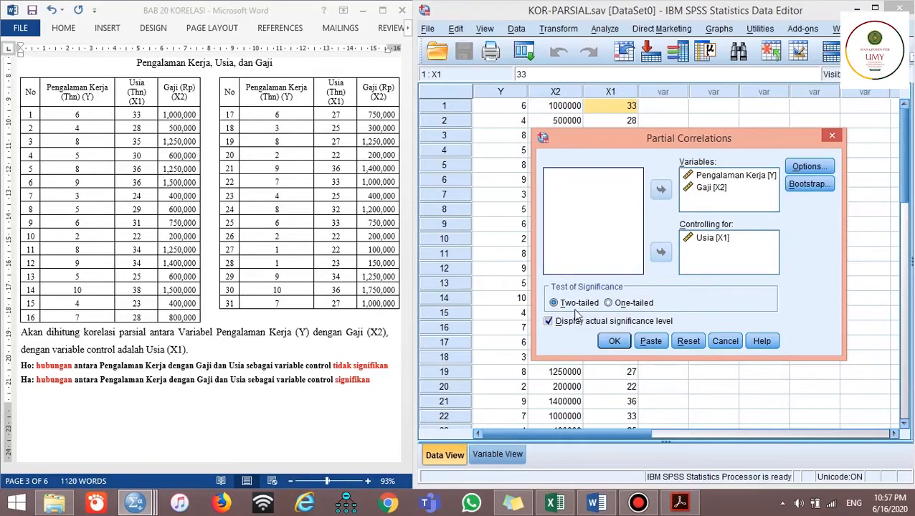
pyautogui.click(799, 167)
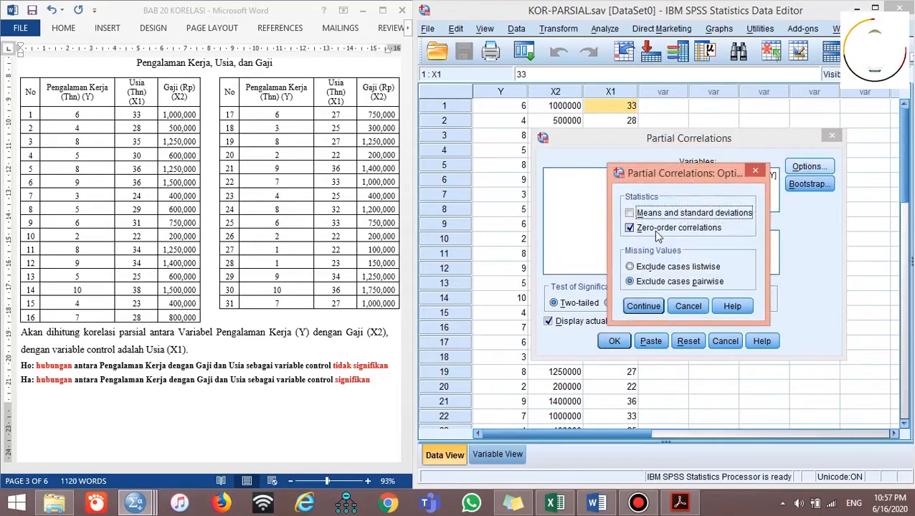
pyautogui.click(642, 308)
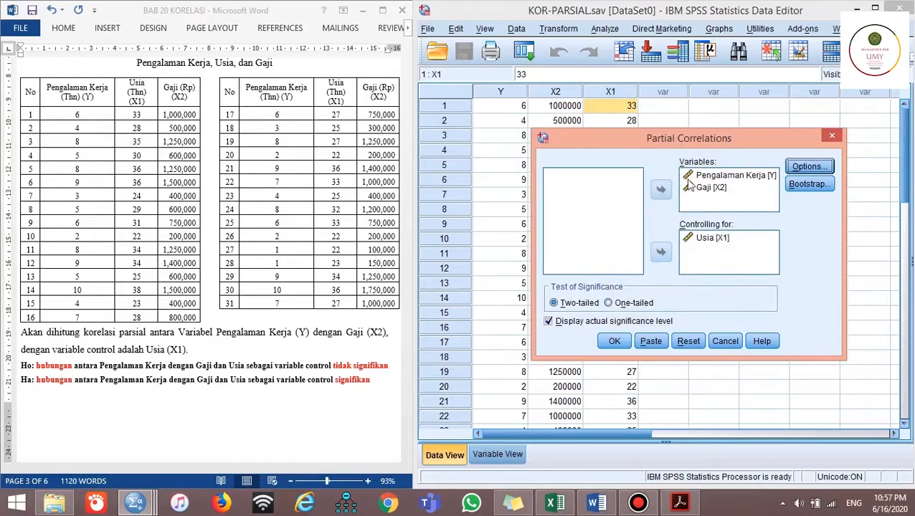
# - Run the partial correlation, widen the output area to show the full Correlations table, and select that table
pyautogui.click(611, 343)
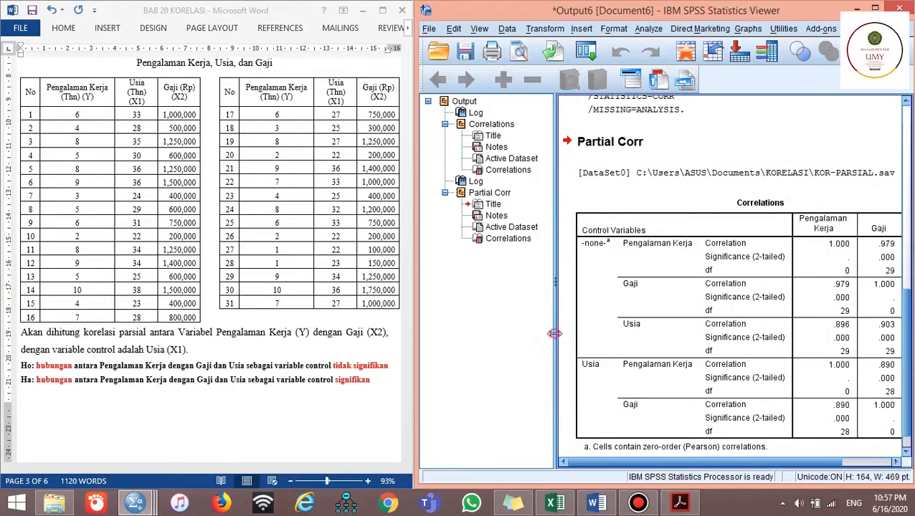
pyautogui.moveTo(467, 318); pyautogui.dragTo(443, 236)
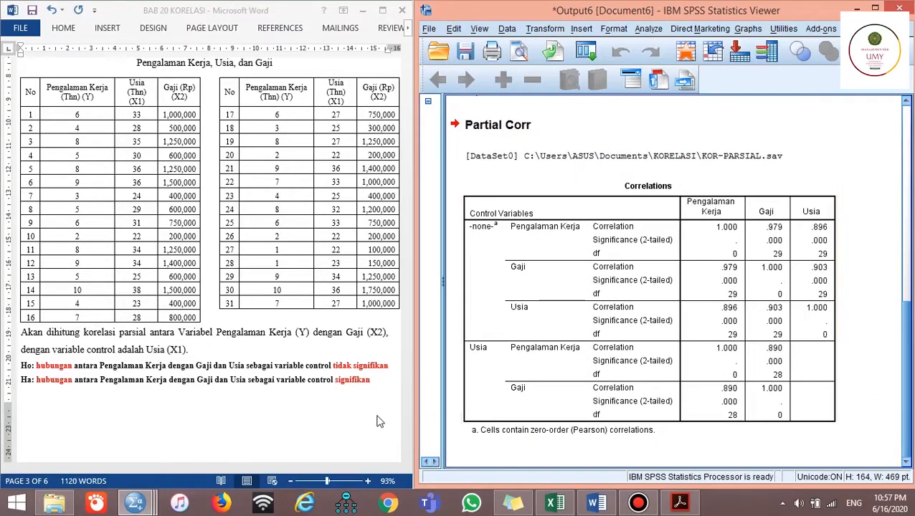
pyautogui.rightClick(587, 190)
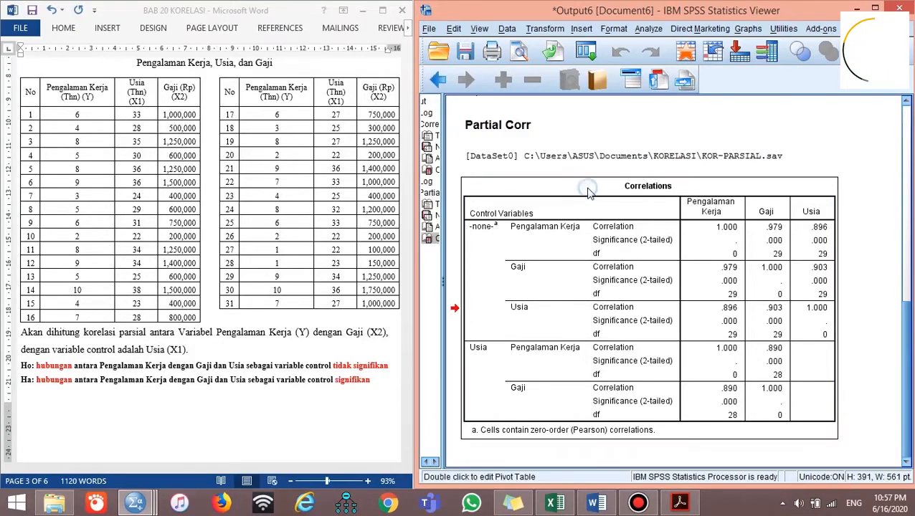
# - Go to Hasil Olah Data in the Word document and compare its Correlations table with the SPSS output
pyautogui.click(363, 409)
pyautogui.scroll(-8, 342, 322)
pyautogui.scroll(-5, 338, 310)
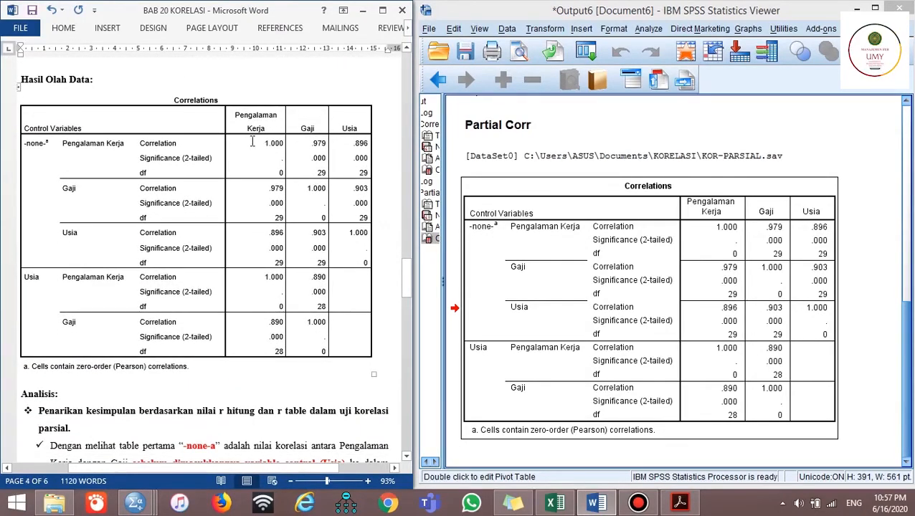
pyautogui.scroll(-2, 254, 151)
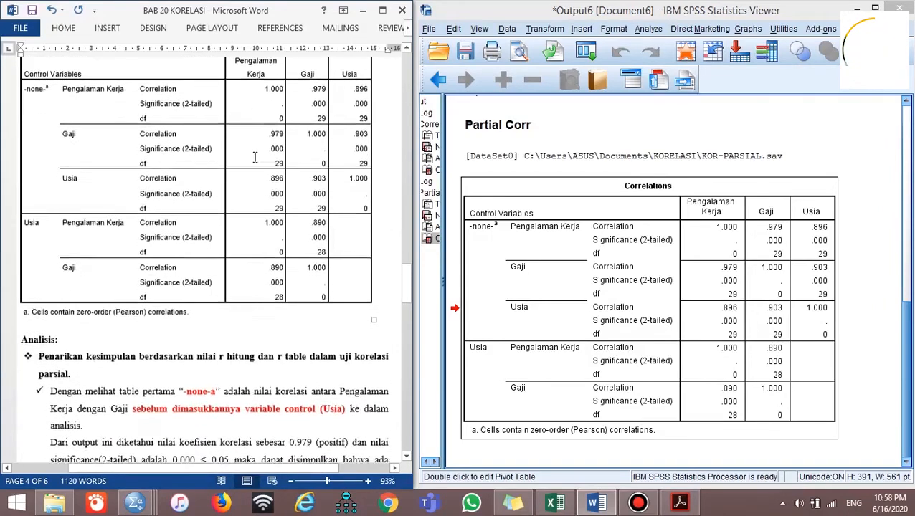
pyautogui.scroll(1, 192, 79)
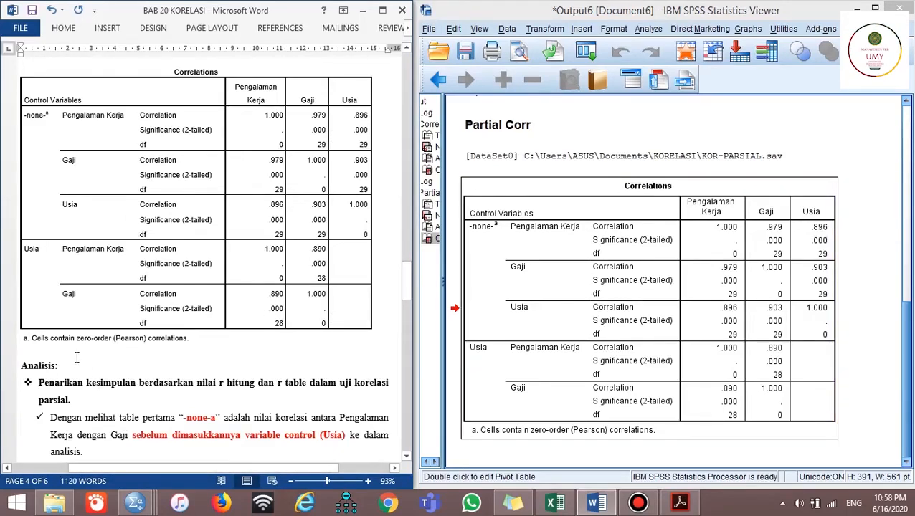
# - Read the Analisis section below the Correlations table, highlighting "hitung dan r table dalam uji korelasi parsial." in its first heading
pyautogui.scroll(-3, 160, 284)
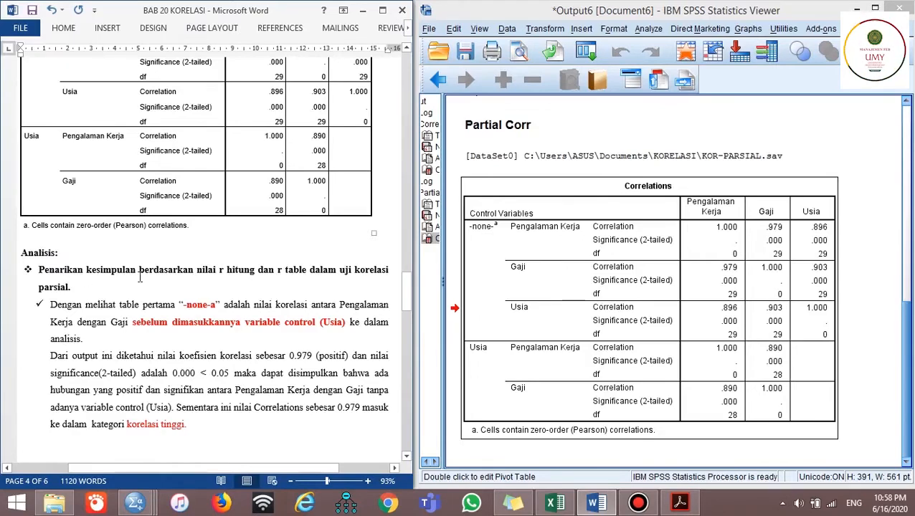
pyautogui.scroll(4, 140, 278)
pyautogui.scroll(-3, 204, 348)
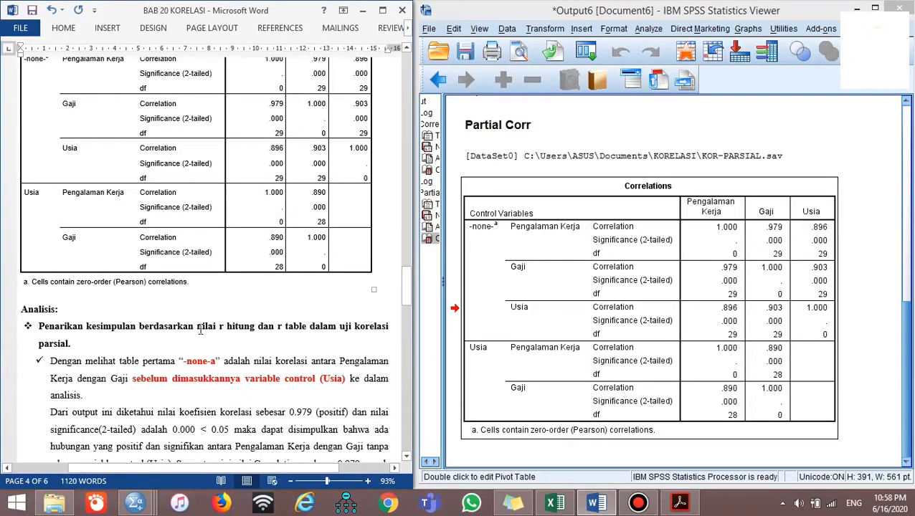
pyautogui.moveTo(197, 327); pyautogui.dragTo(74, 347)
pyautogui.click(221, 328)
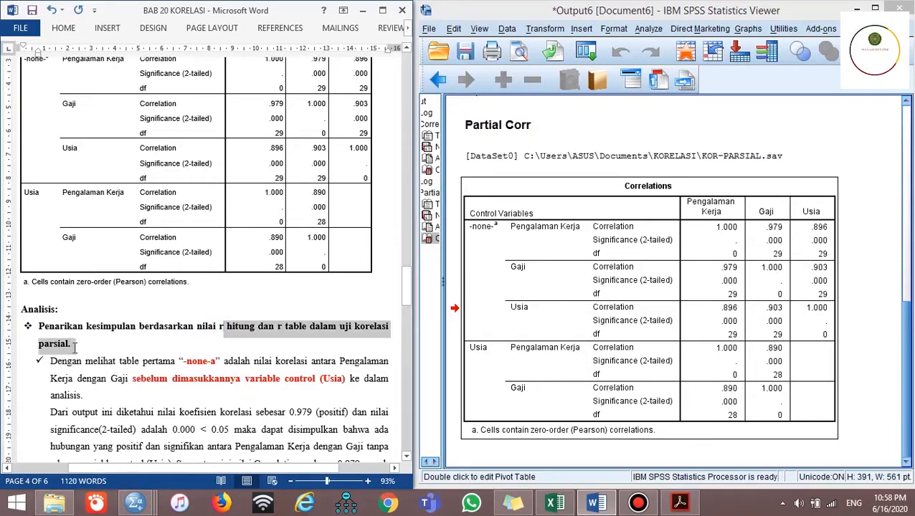
# - Rewrite the first heading under Analisis to end as "Penarikan kesimpulan berdasarkan nilai signifikansi."
pyautogui.write('SI')
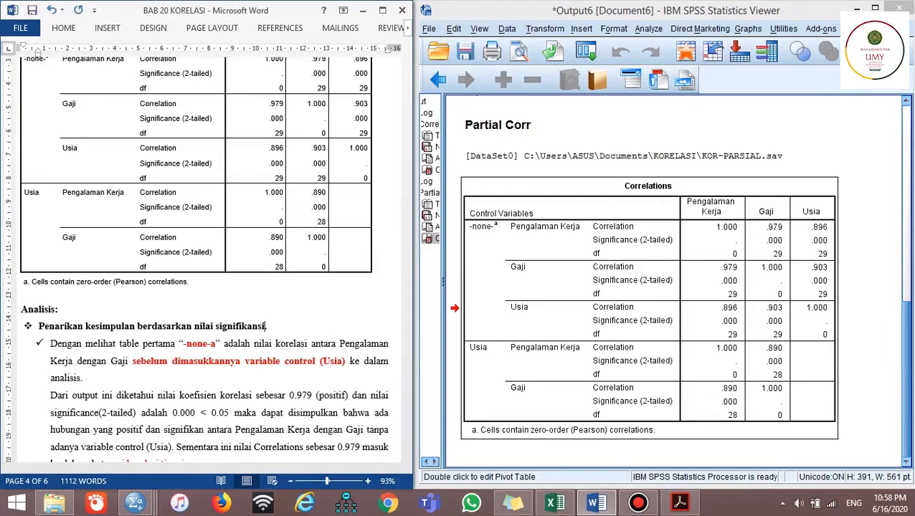
pyautogui.write('.')
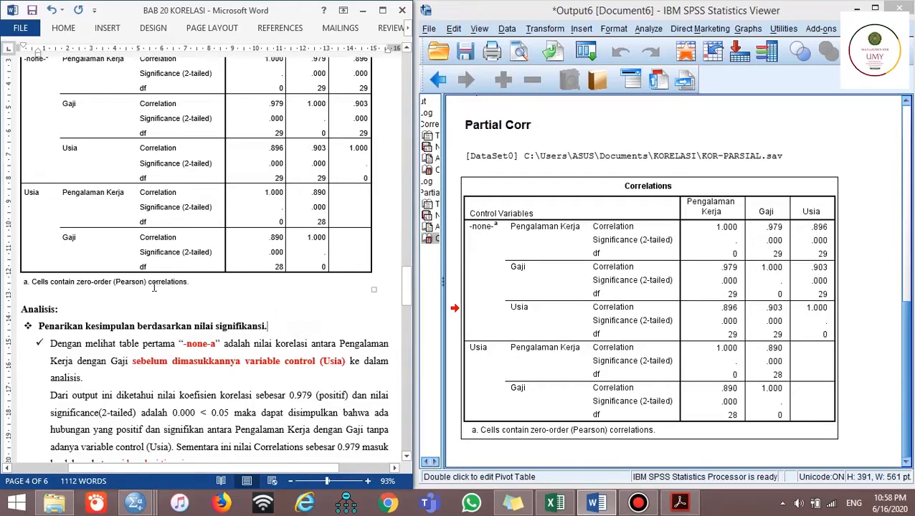
# - Compare the Analisis paragraphs on "-none-a" and "Usia" with the correlation and significance values of Pengalaman Kerja and Gaji in the Correlations tables
pyautogui.scroll(-2, 66, 269)
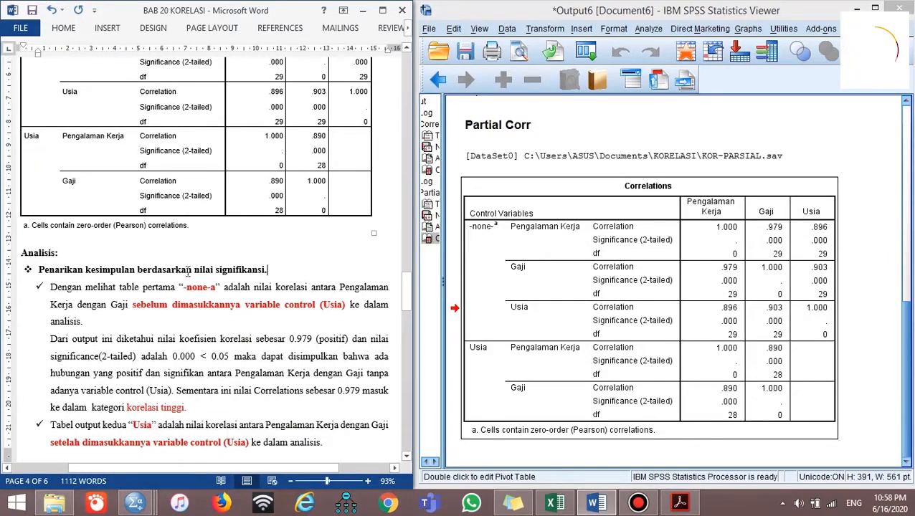
pyautogui.scroll(-1, 296, 267)
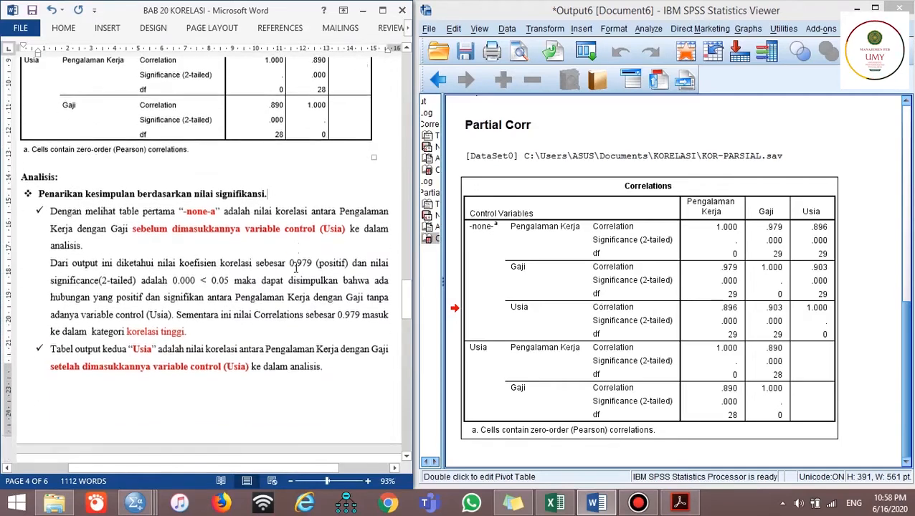
pyautogui.scroll(2, 259, 256)
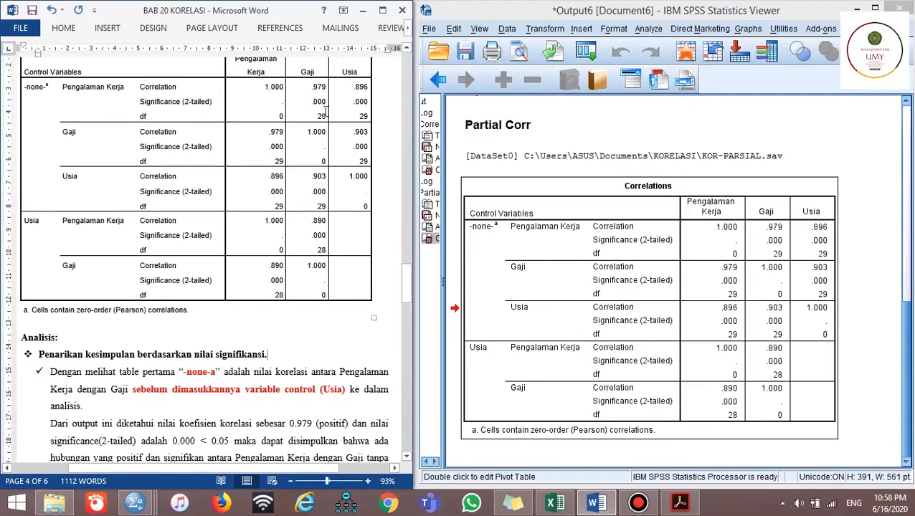
pyautogui.scroll(1, 325, 112)
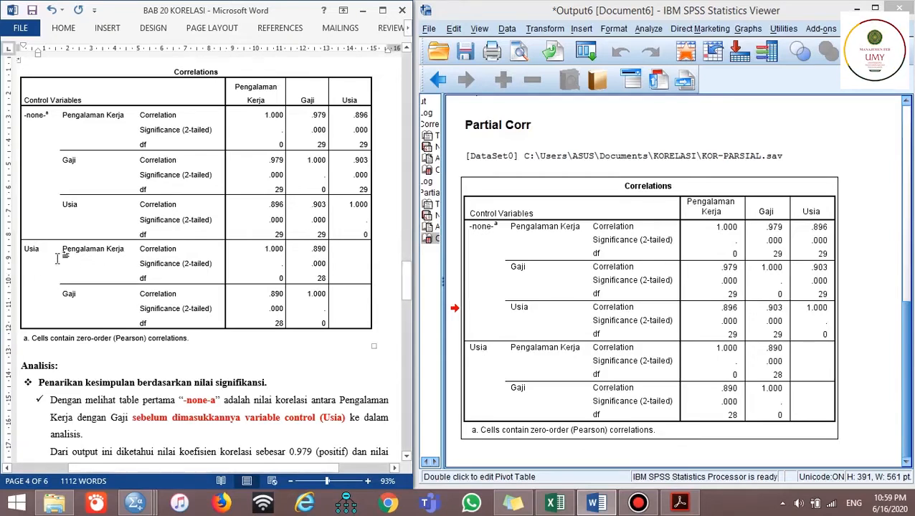
pyautogui.click(129, 262)
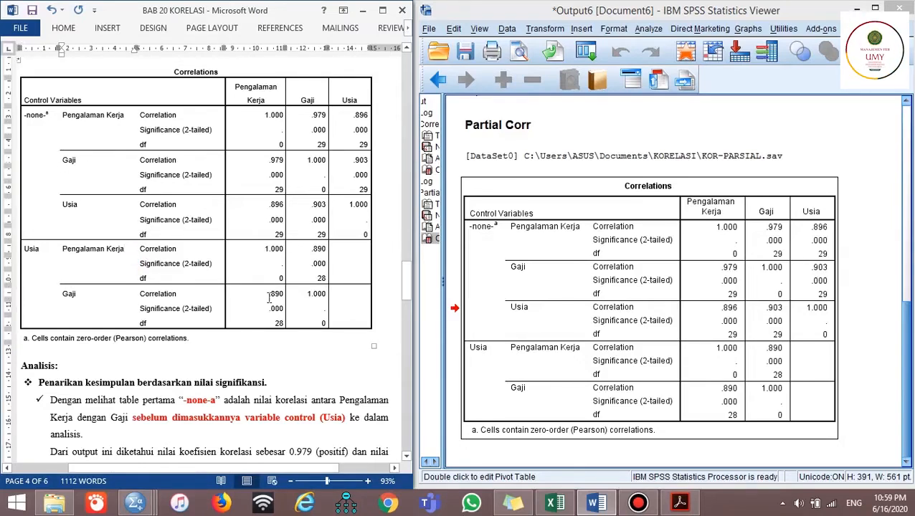
pyautogui.scroll(-3, 235, 280)
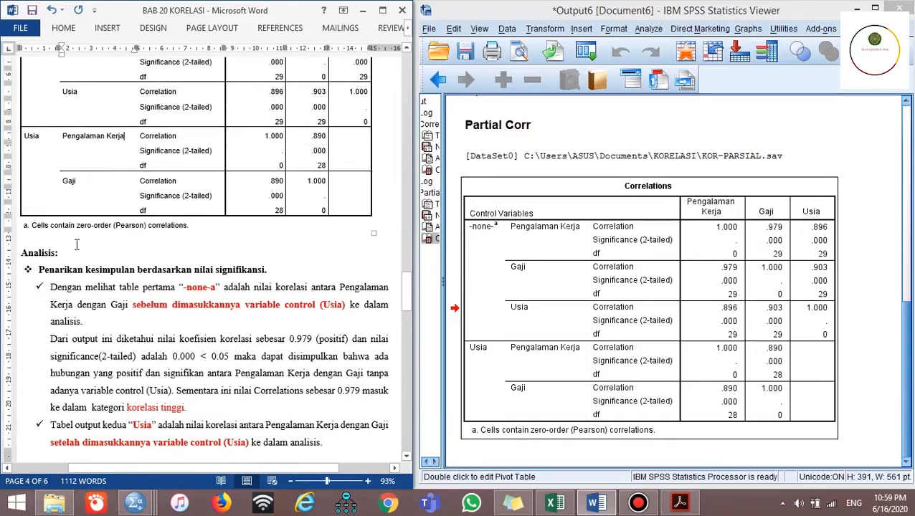
pyautogui.scroll(2, 118, 169)
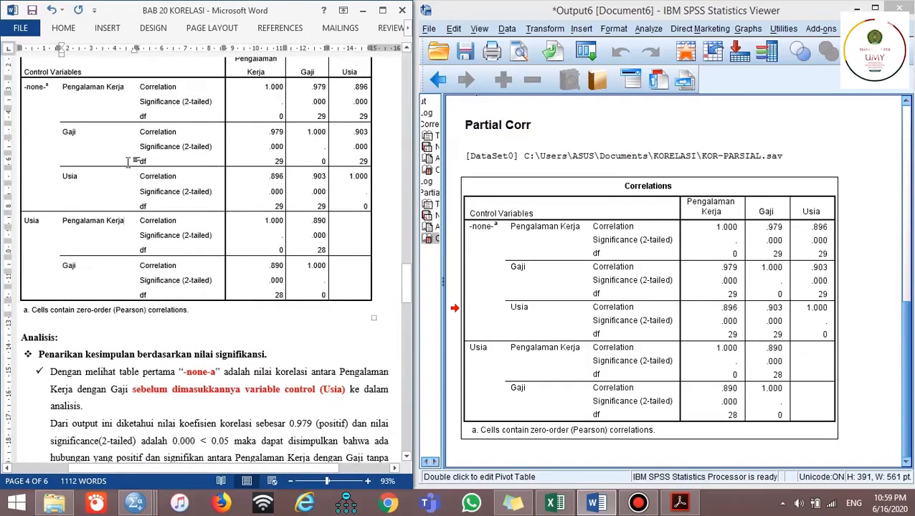
pyautogui.scroll(-4, 117, 169)
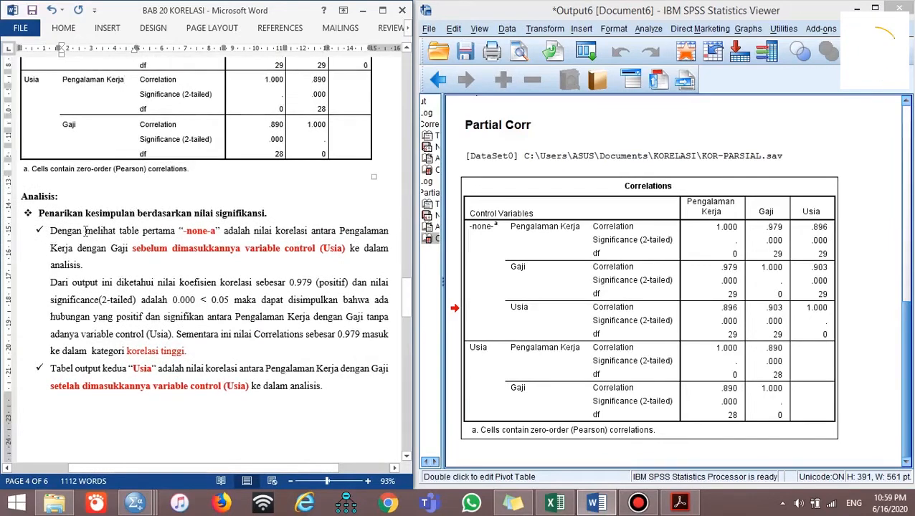
pyautogui.scroll(4, 125, 174)
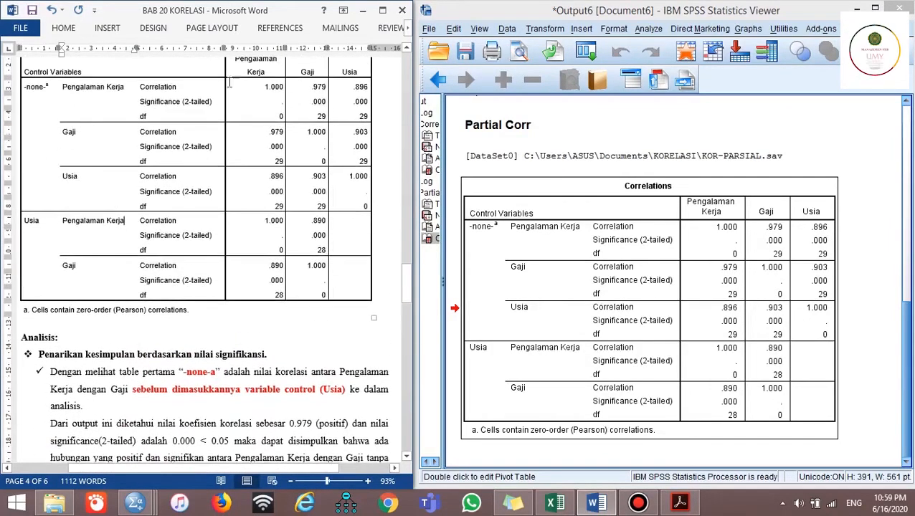
pyautogui.scroll(-5, 272, 224)
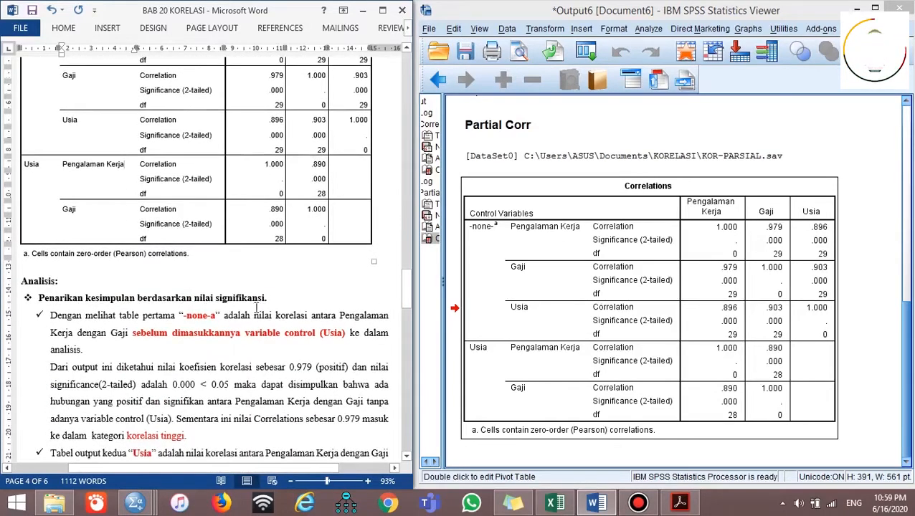
pyautogui.scroll(-3, 266, 288)
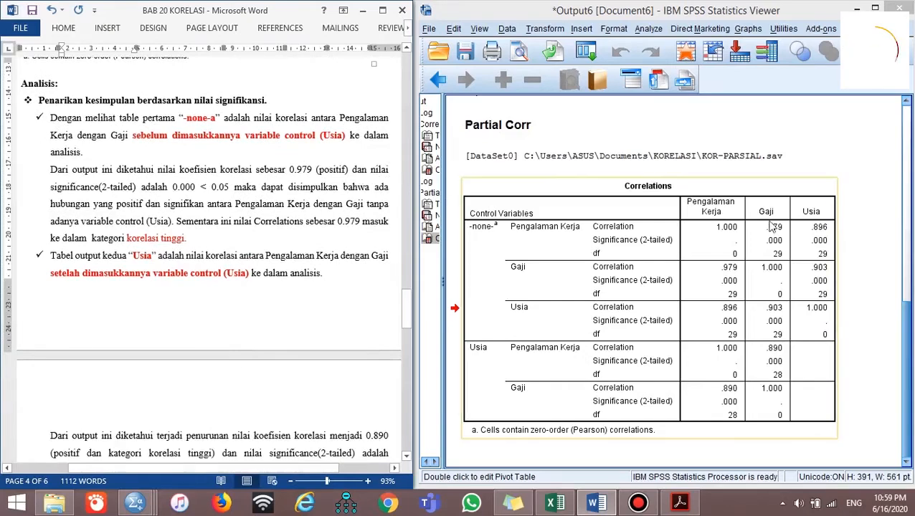
pyautogui.click(907, 300)
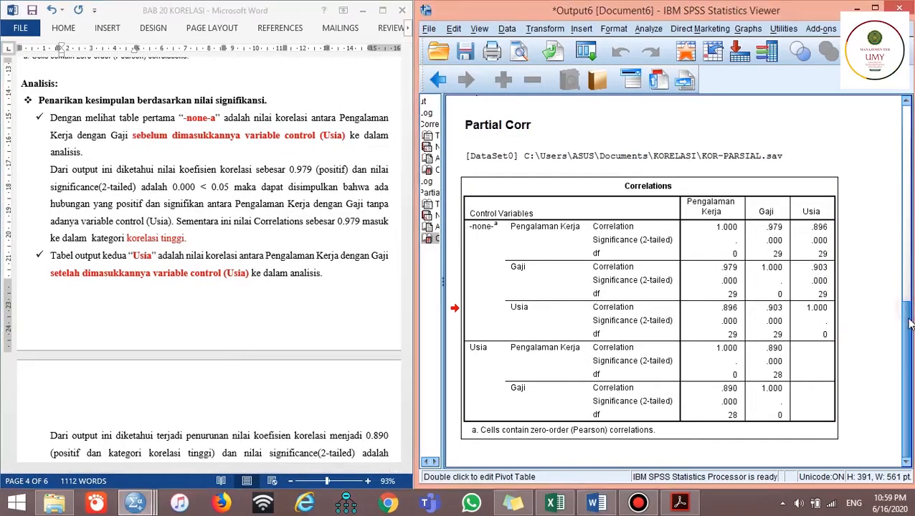